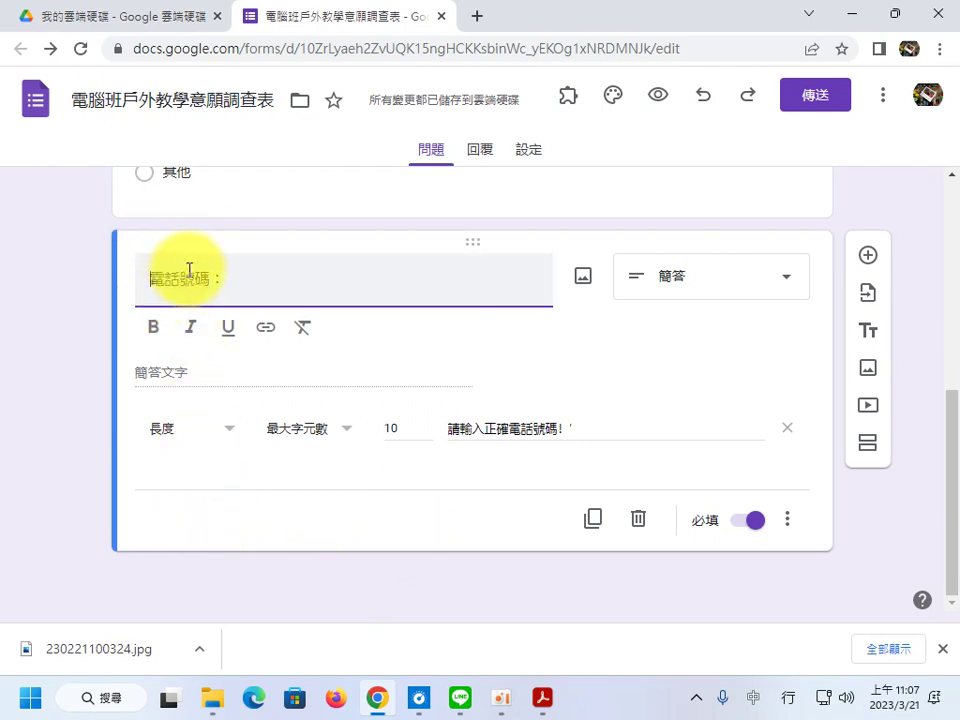
Add a new question below the 電話號碼 question and title it "是否參加戶外教學?".
click(870, 252)
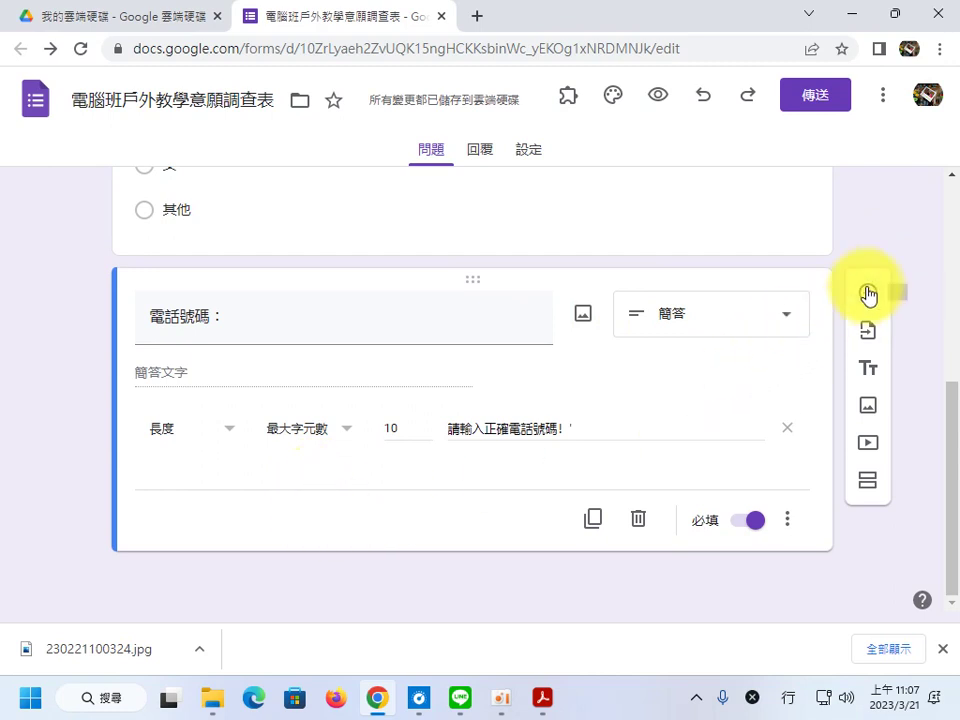
click(868, 295)
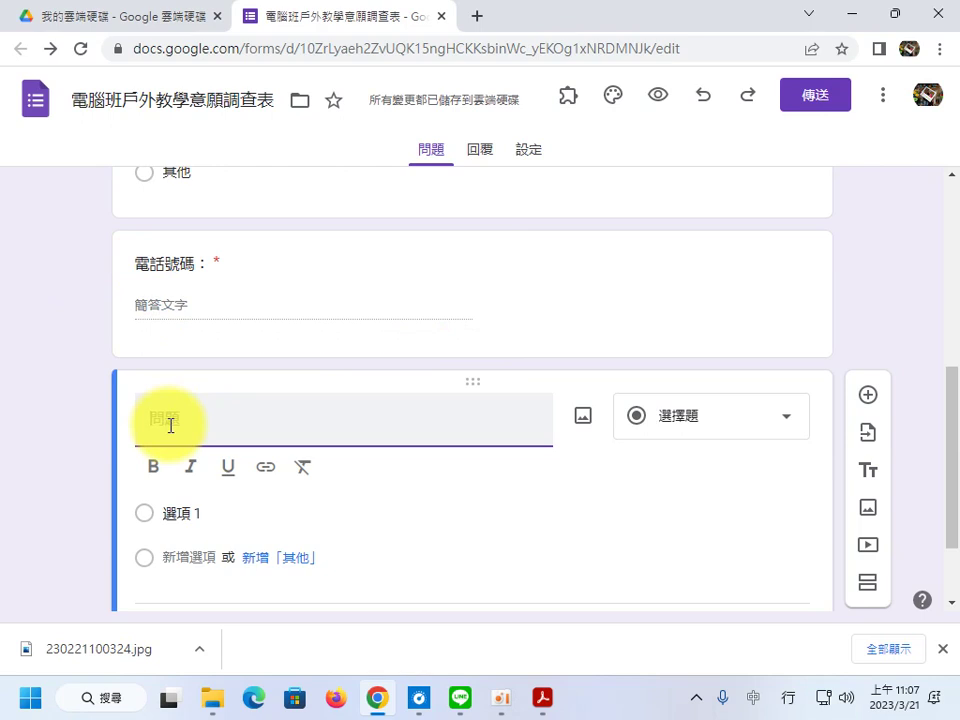
text(是否X)
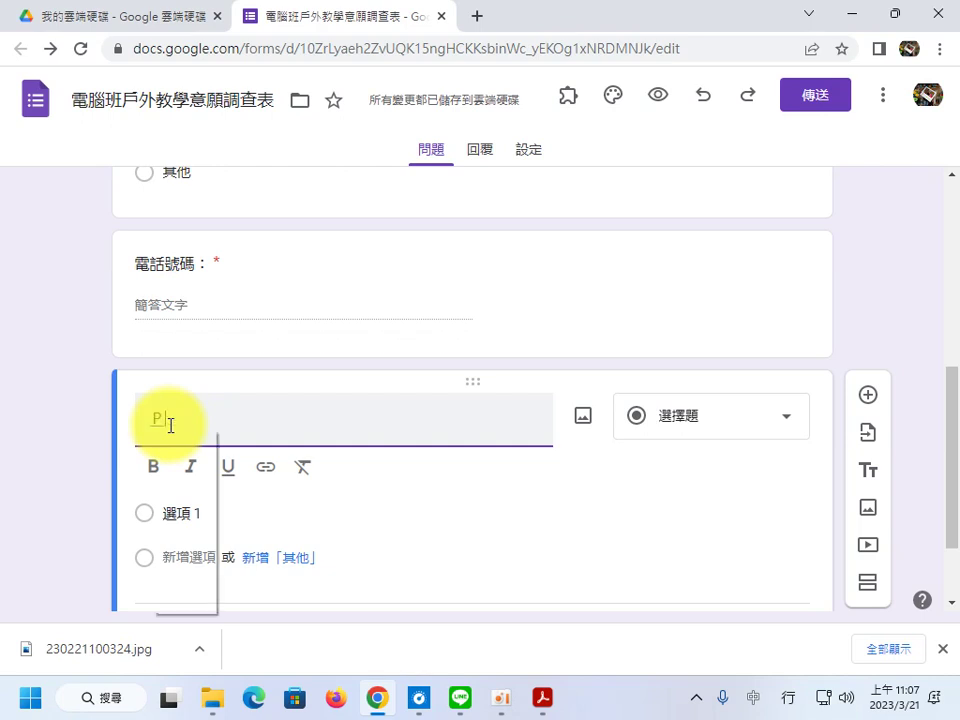
text(x)
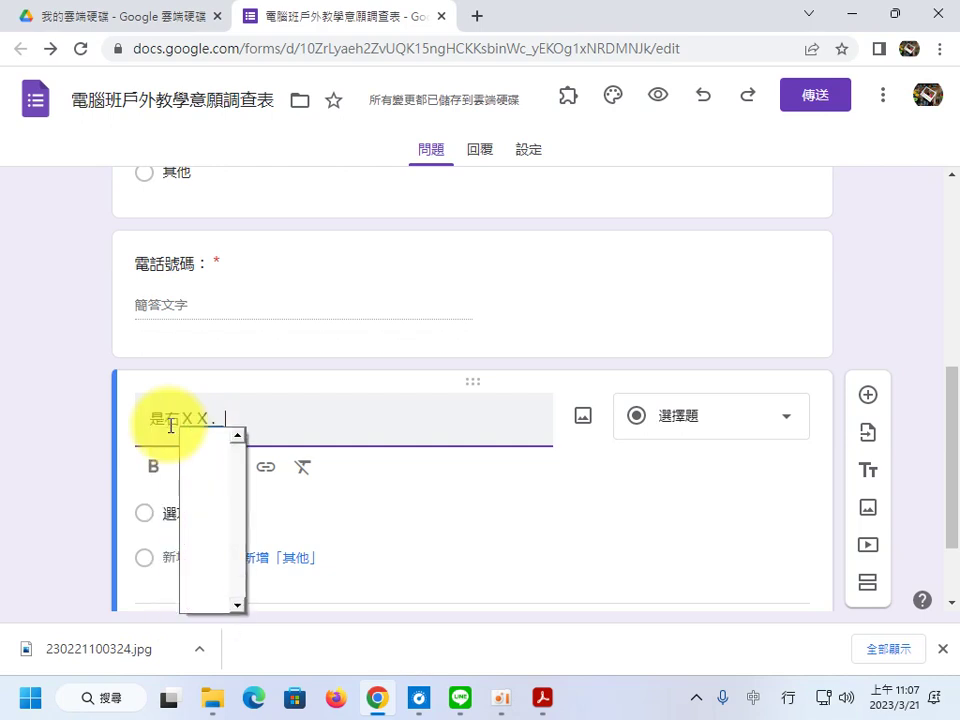
key(BackSpace)
key(BackSpace)
key(BackSpace)
text(是否XX)
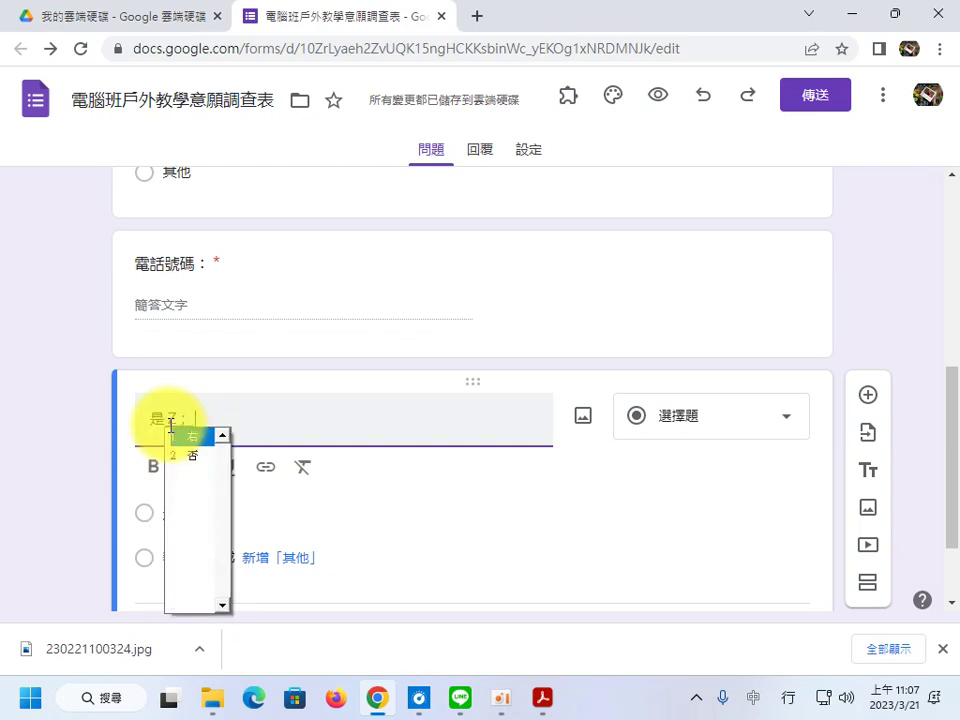
text(2)
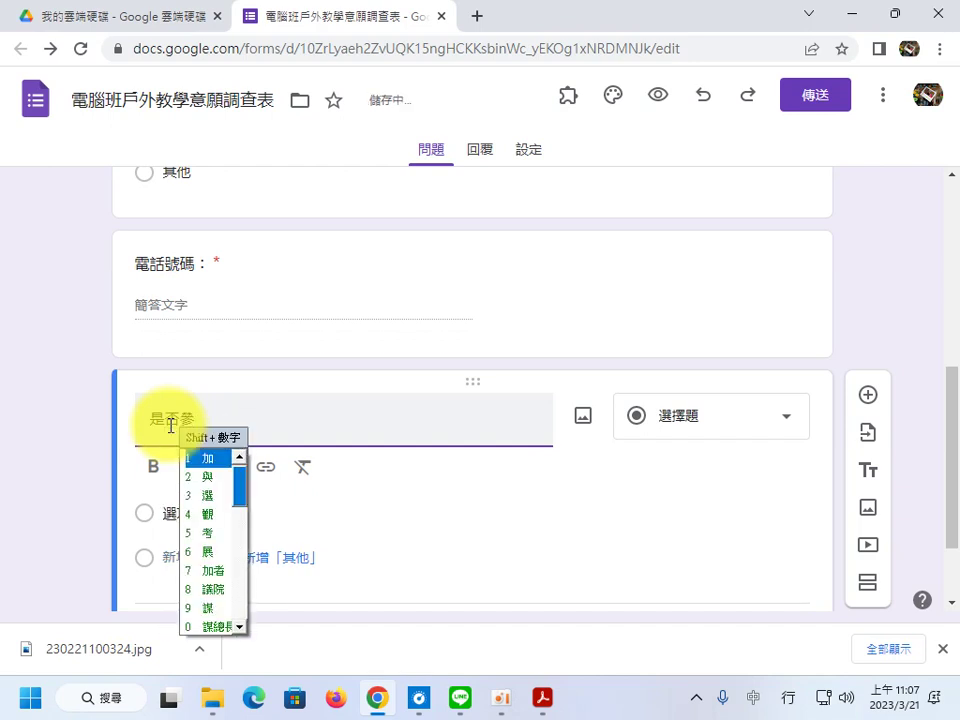
key(shift+1)
text(戶外rl)
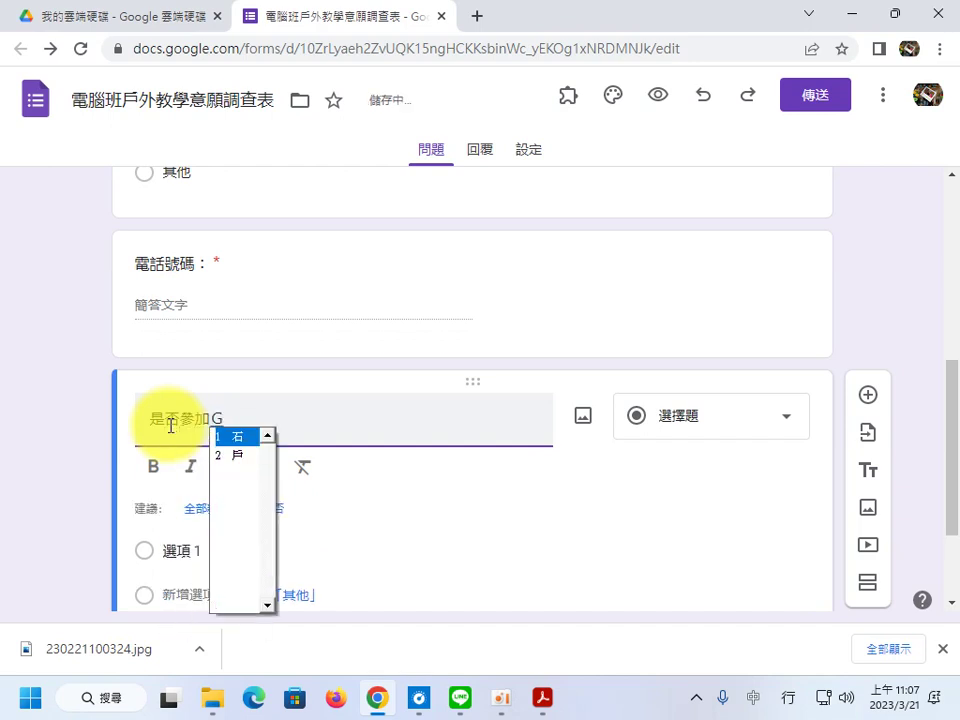
text(5of)
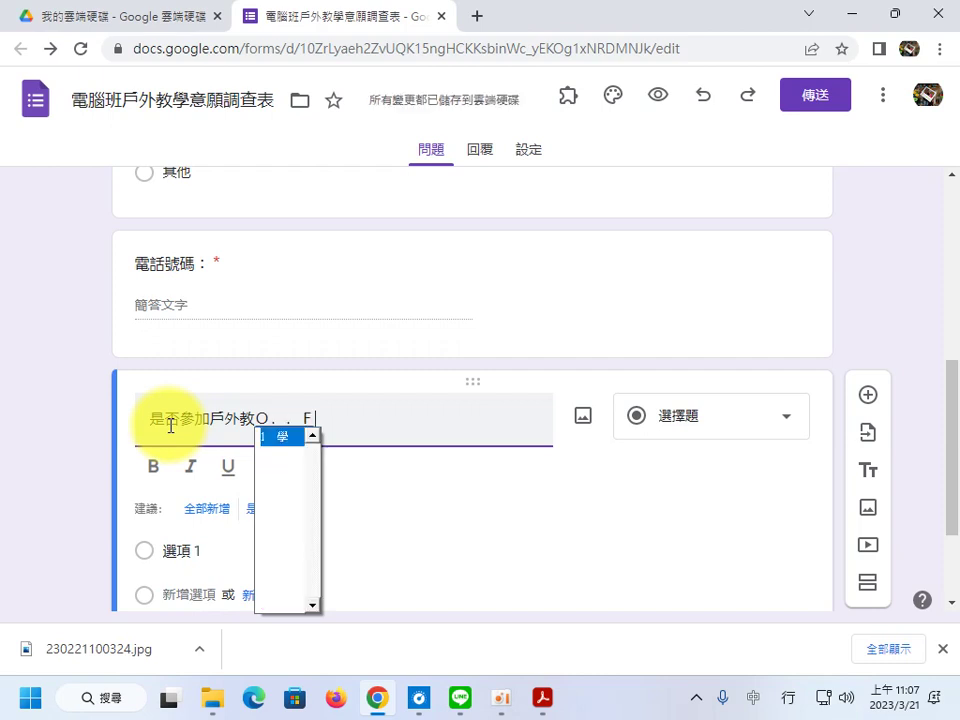
key(space)
text(？)
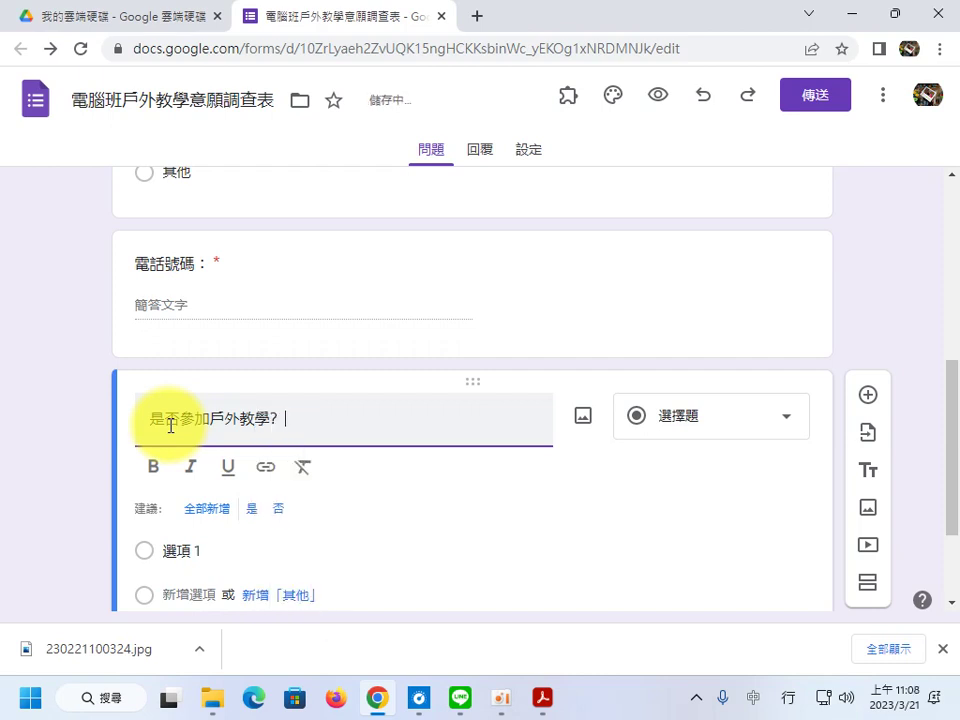
Give the 是否參加戶外教學? question two answer options, "否" first and "是" second.
click(190, 550)
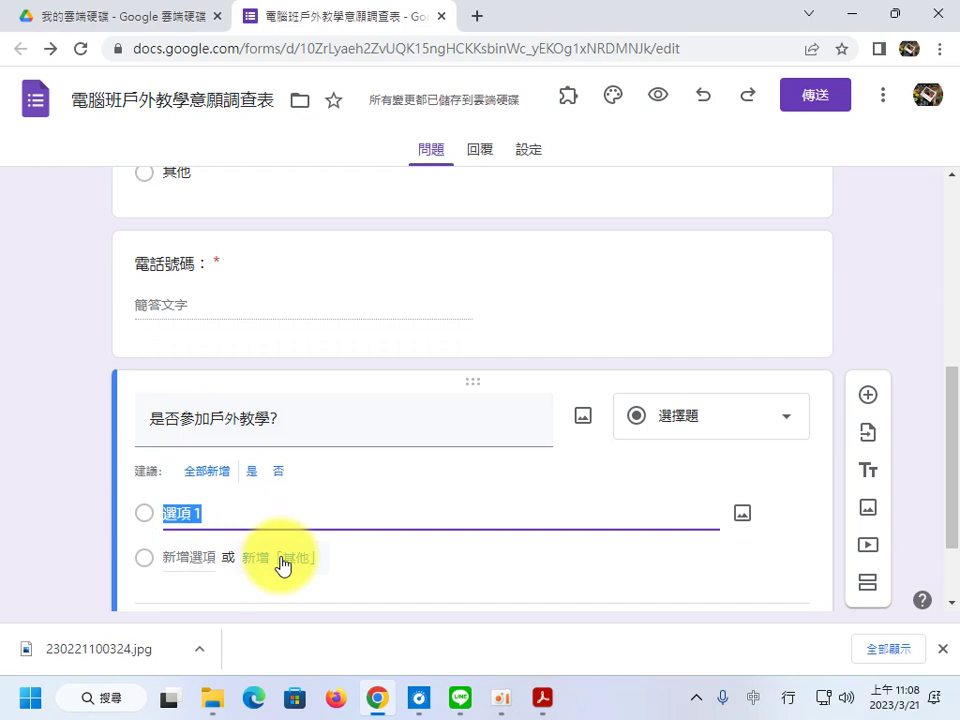
text(zo)
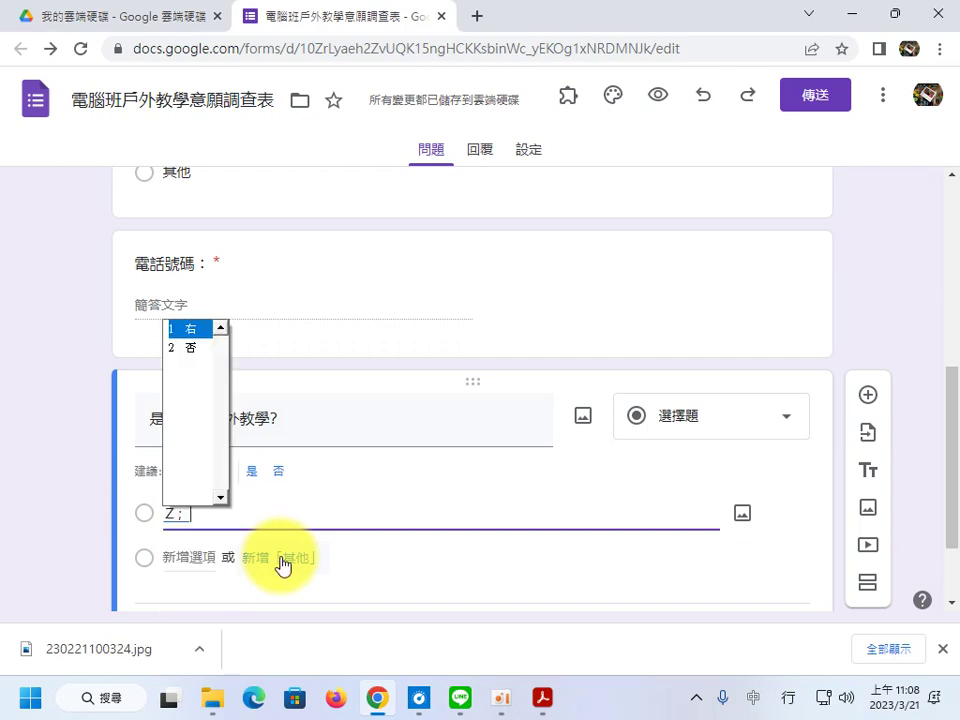
key(space)
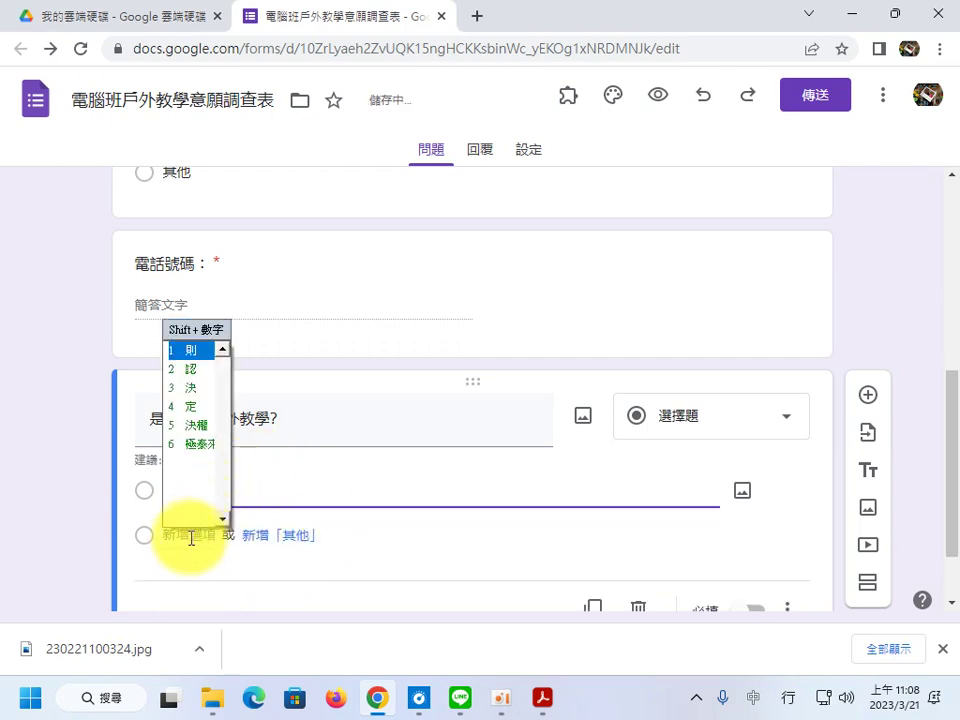
click(187, 540)
text(g4)
key(space)
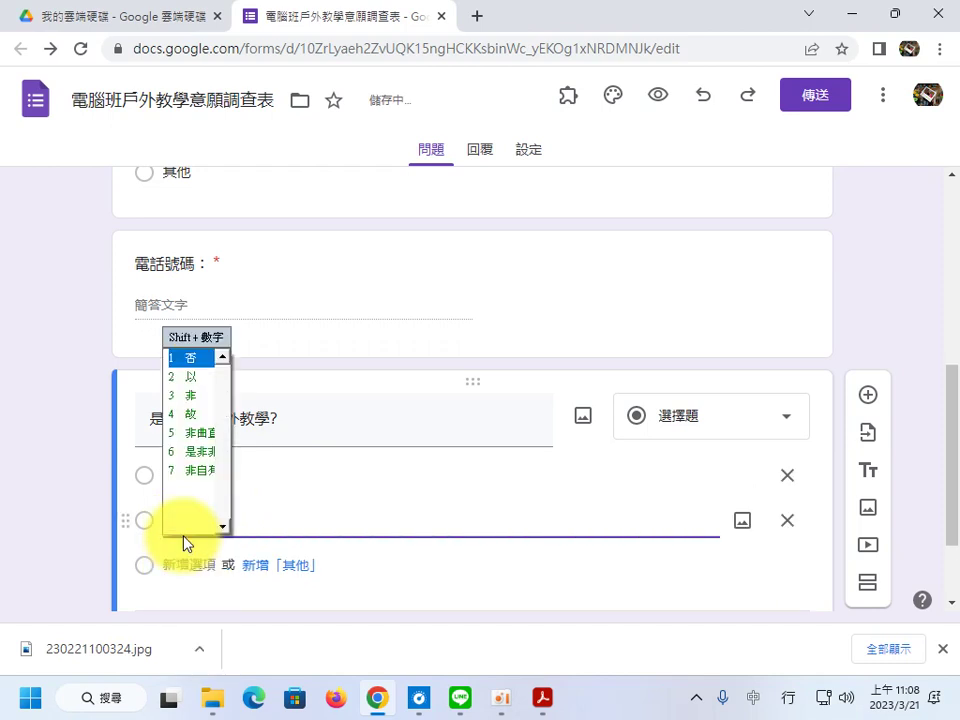
key(Escape)
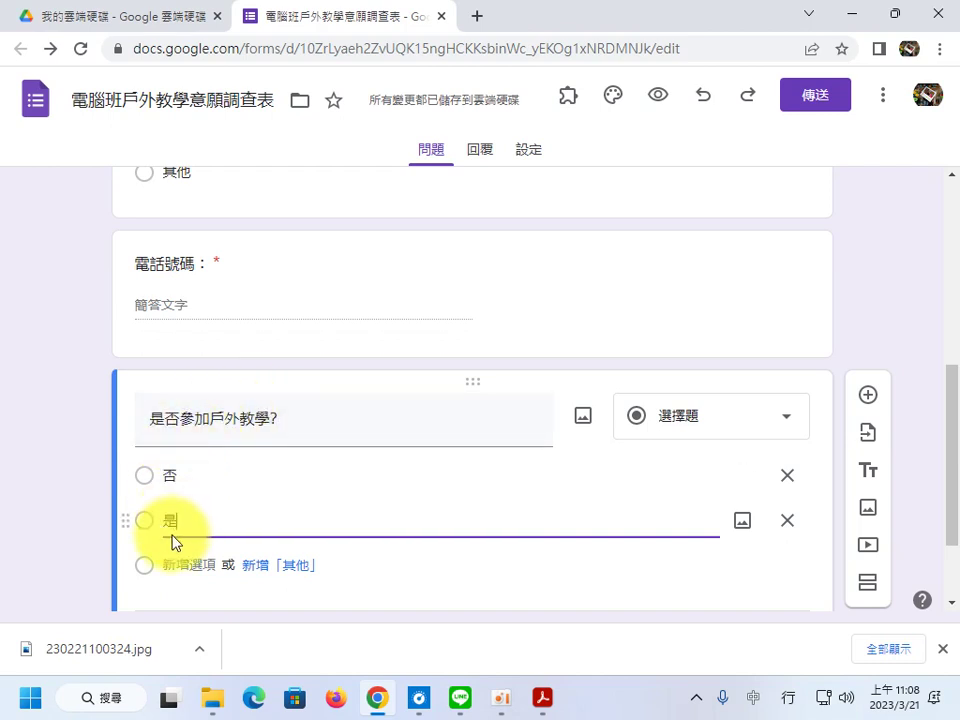
Add a new section after the 是否參加戶外教學? question and title it "戶外教學日期及地點調查".
scroll(200, 530, down, 1)
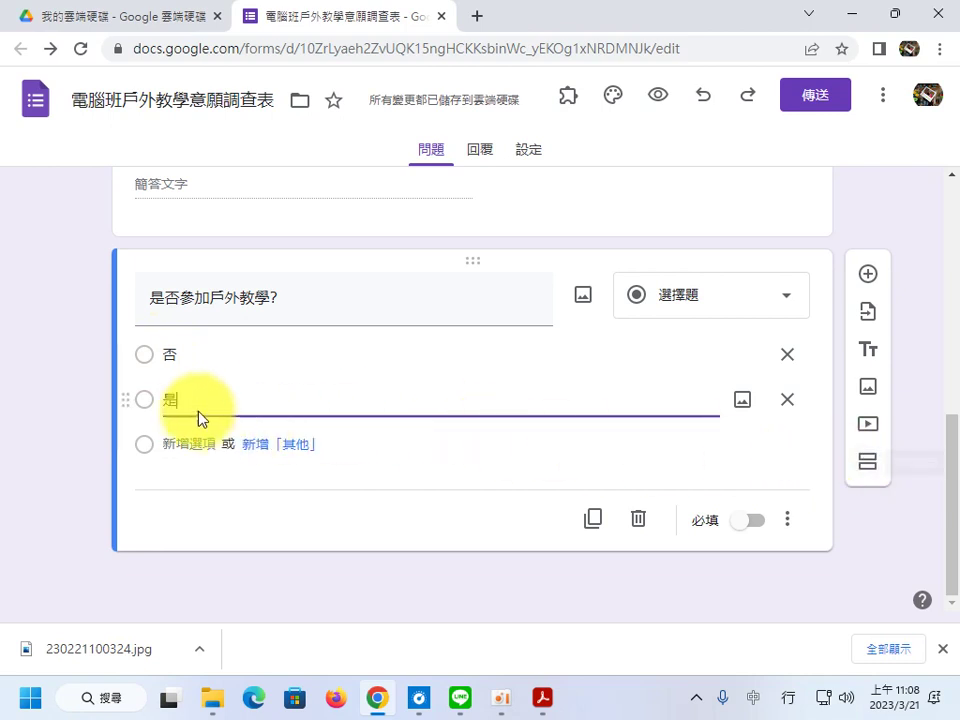
click(867, 465)
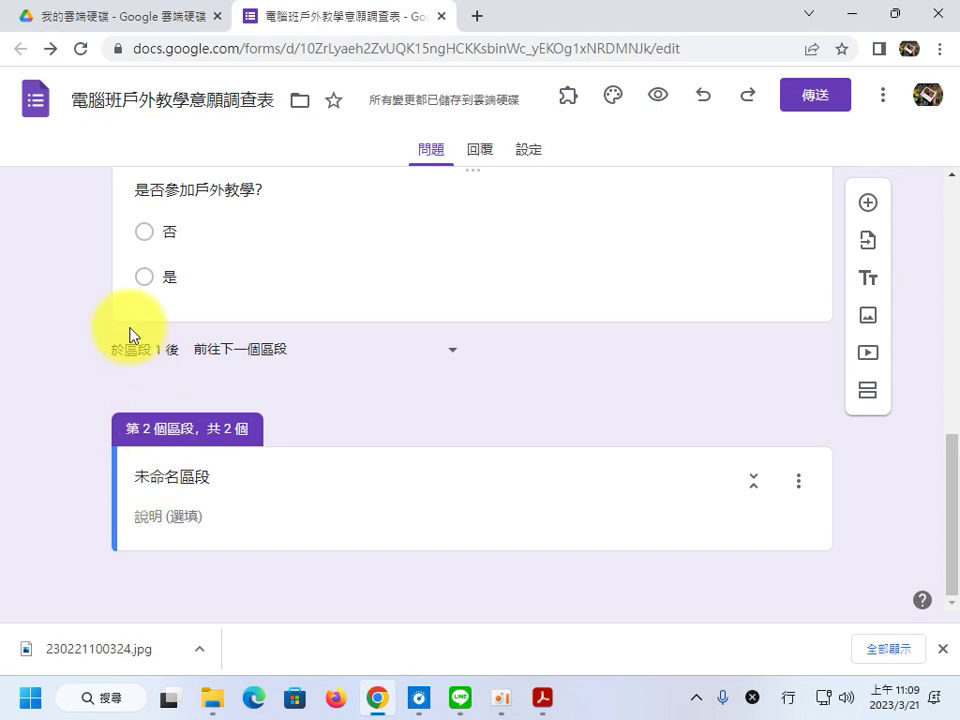
click(146, 483)
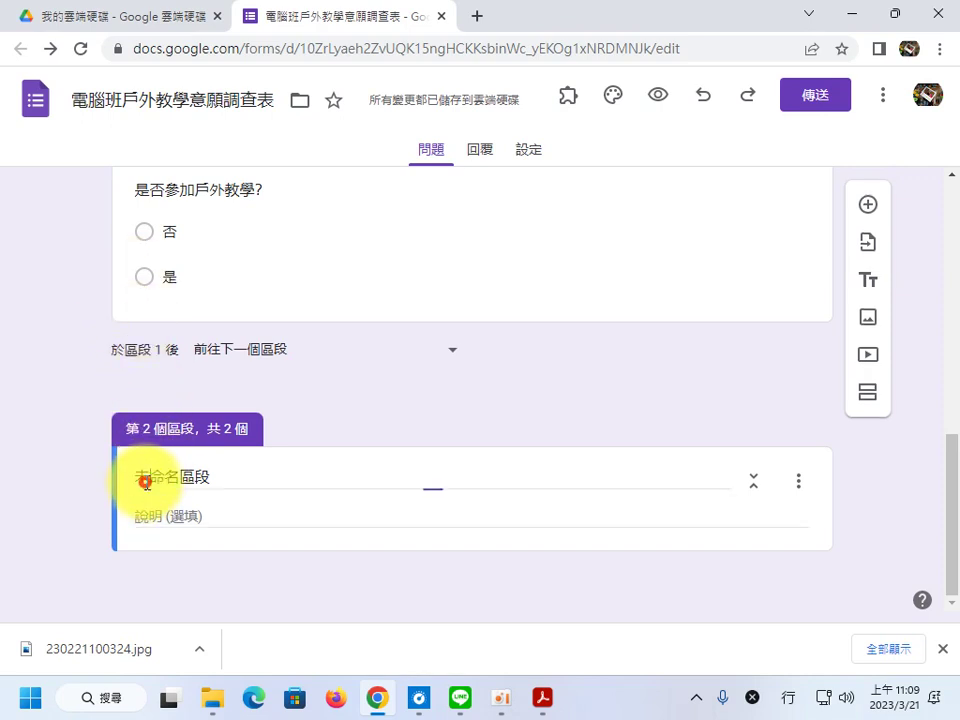
drag(210, 479, 135, 467)
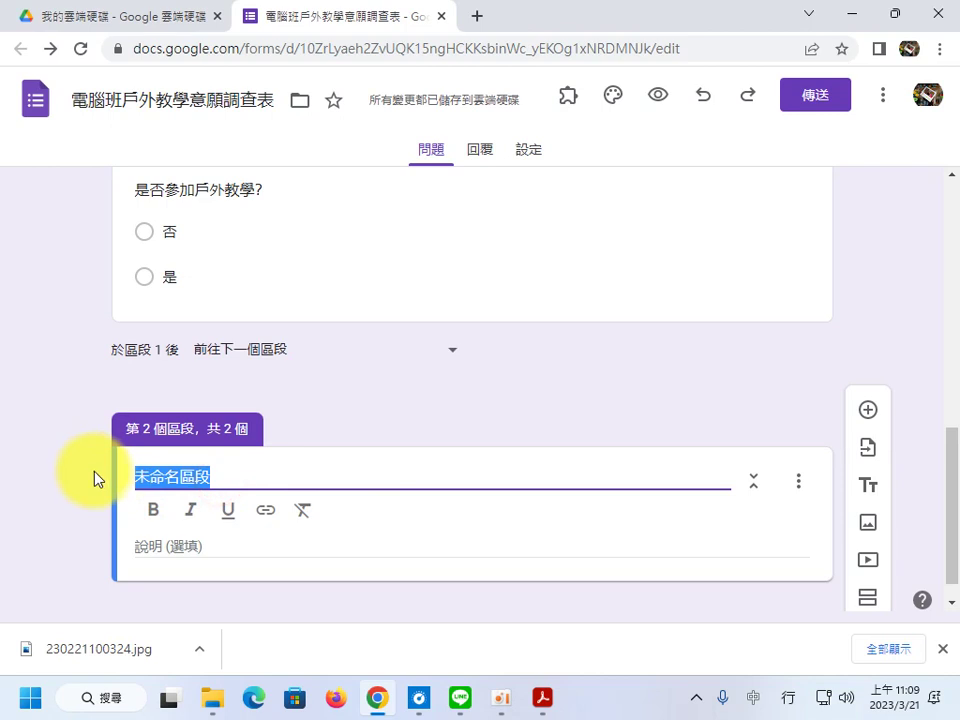
text(戶外rl)
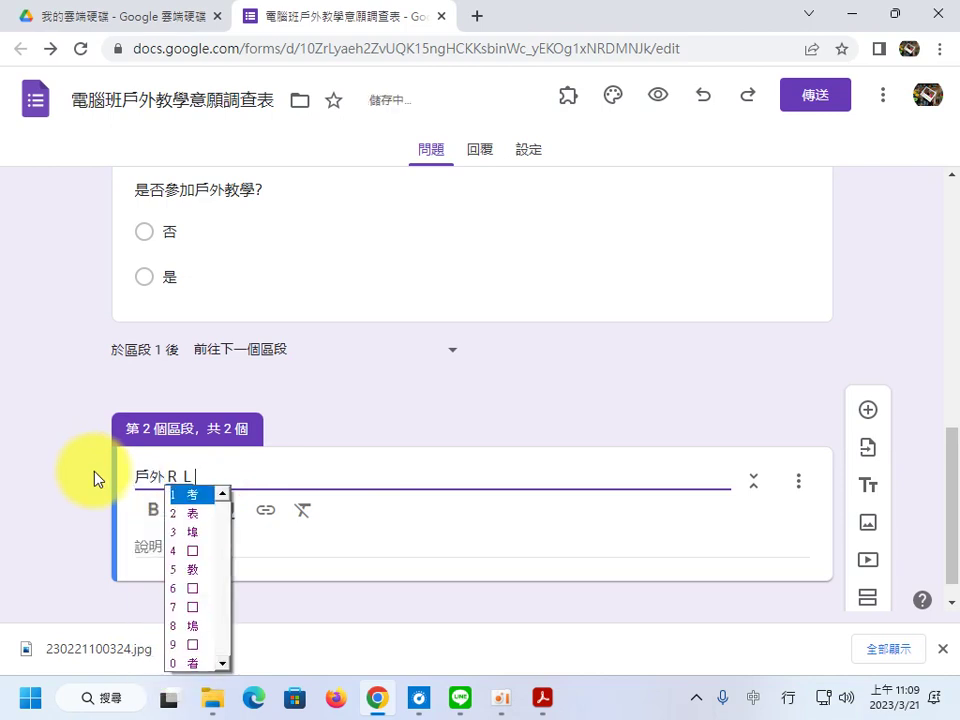
text(5o. )
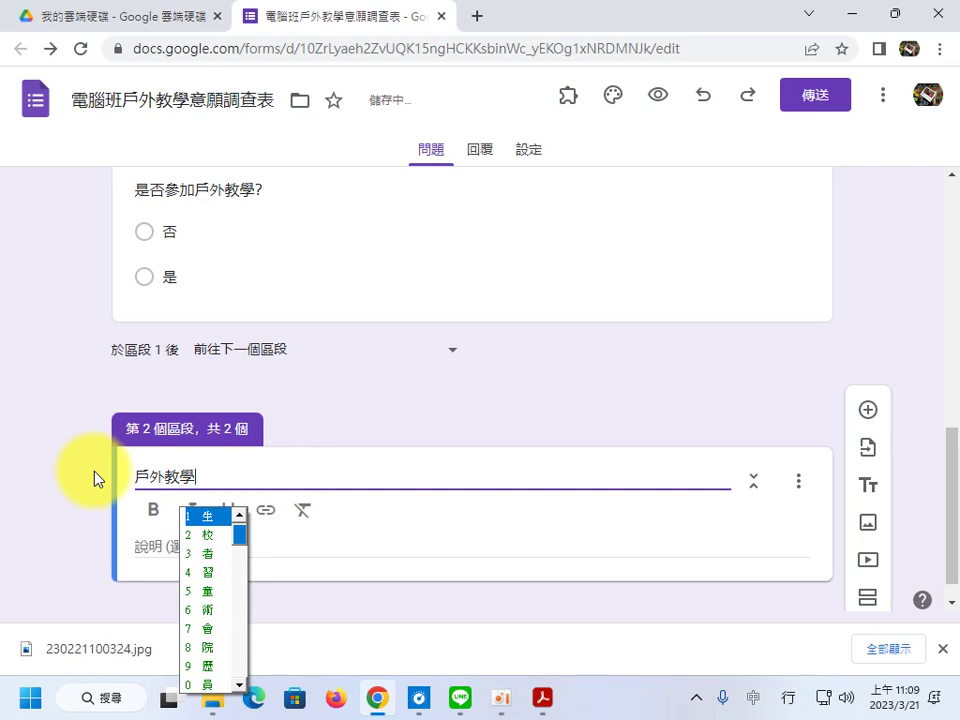
text(rl)
key(BackSpace)
key(BackSpace)
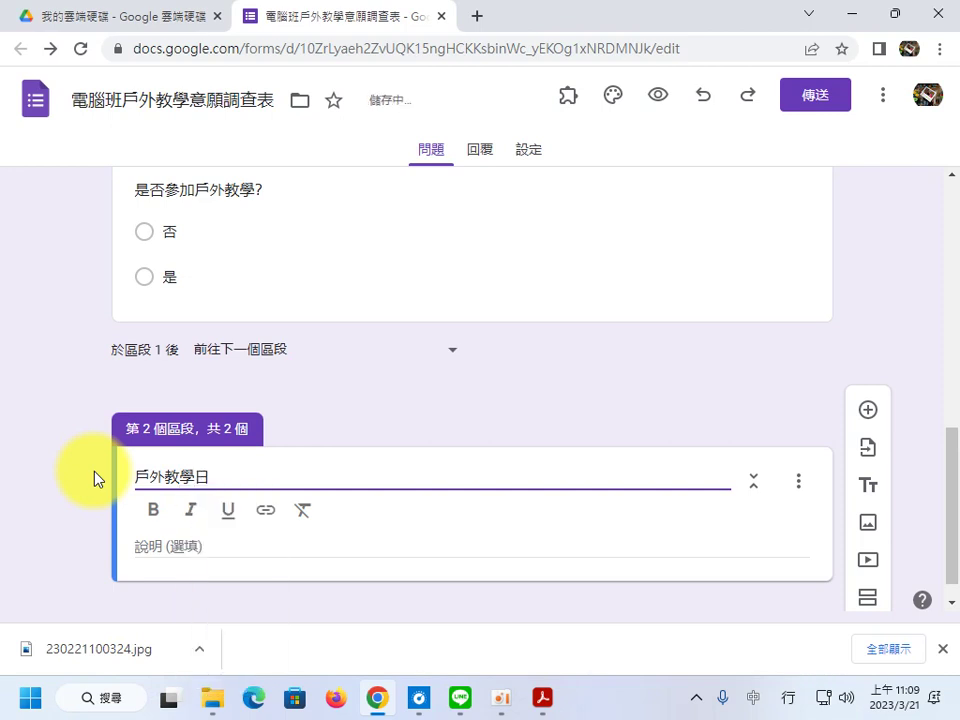
text(raku lb )
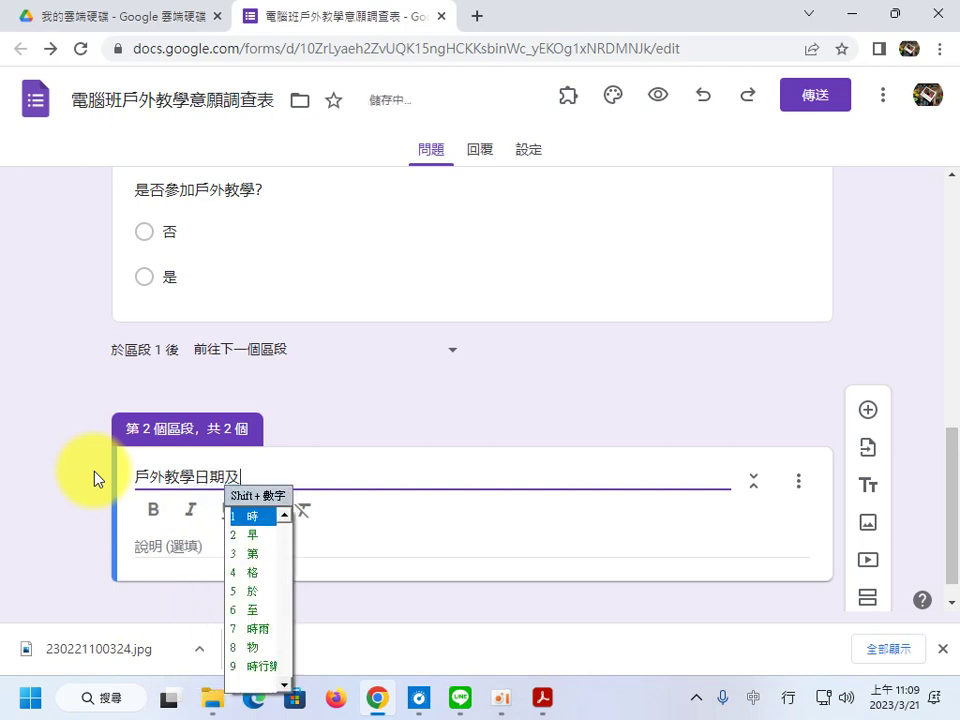
text(rg p )
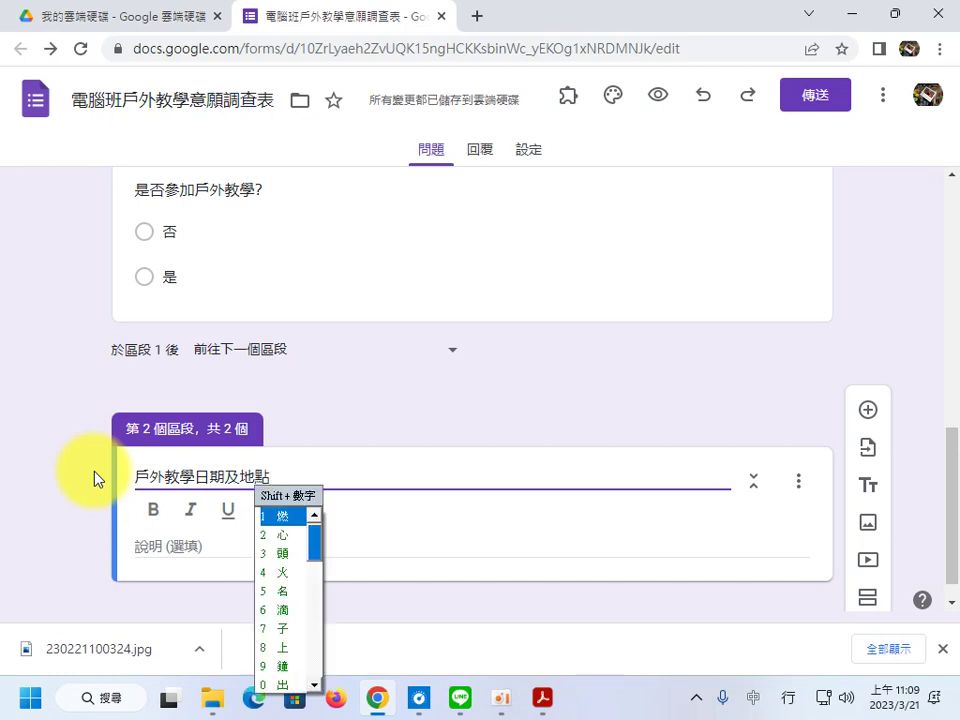
text(yrjr )
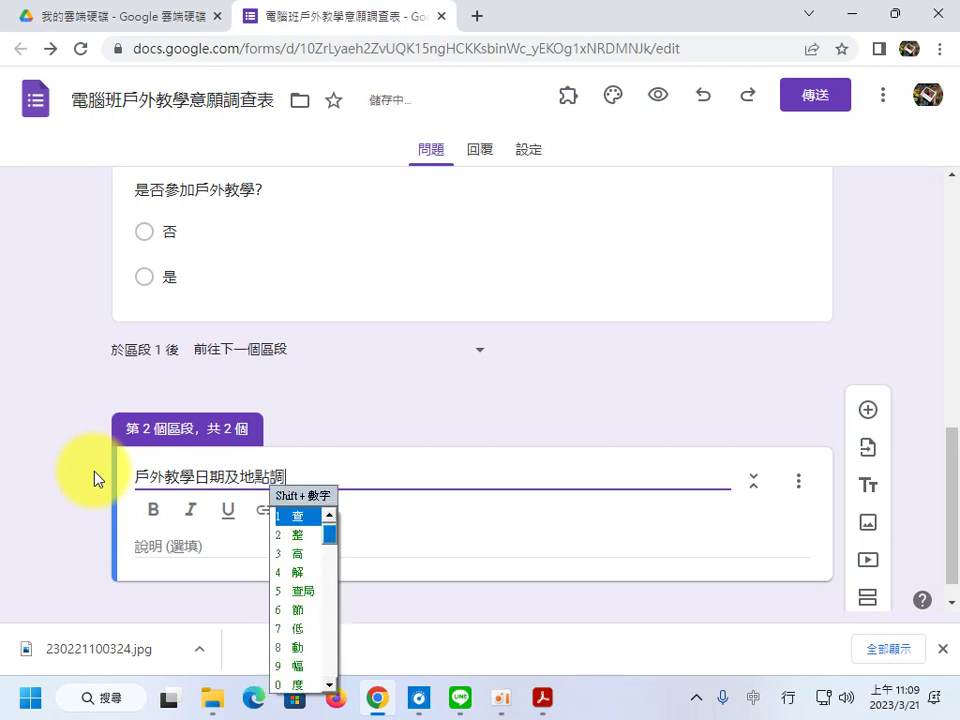
text(vpa ?)
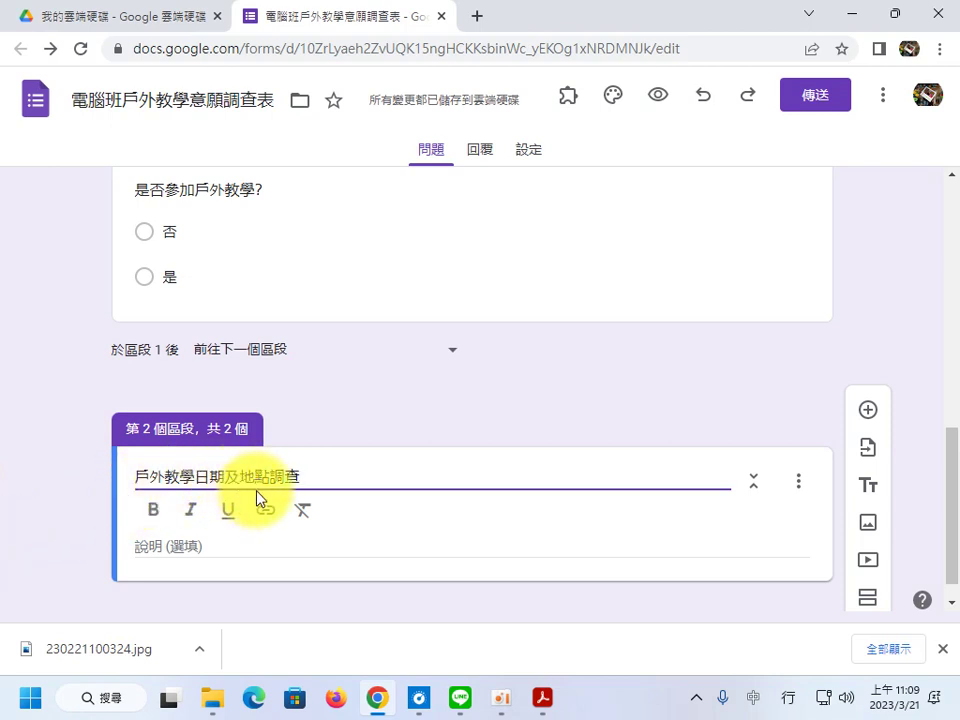
Add a question to section 2 and title it "戶外教學地點選擇（可複選）".
scroll(320, 475, down, 1)
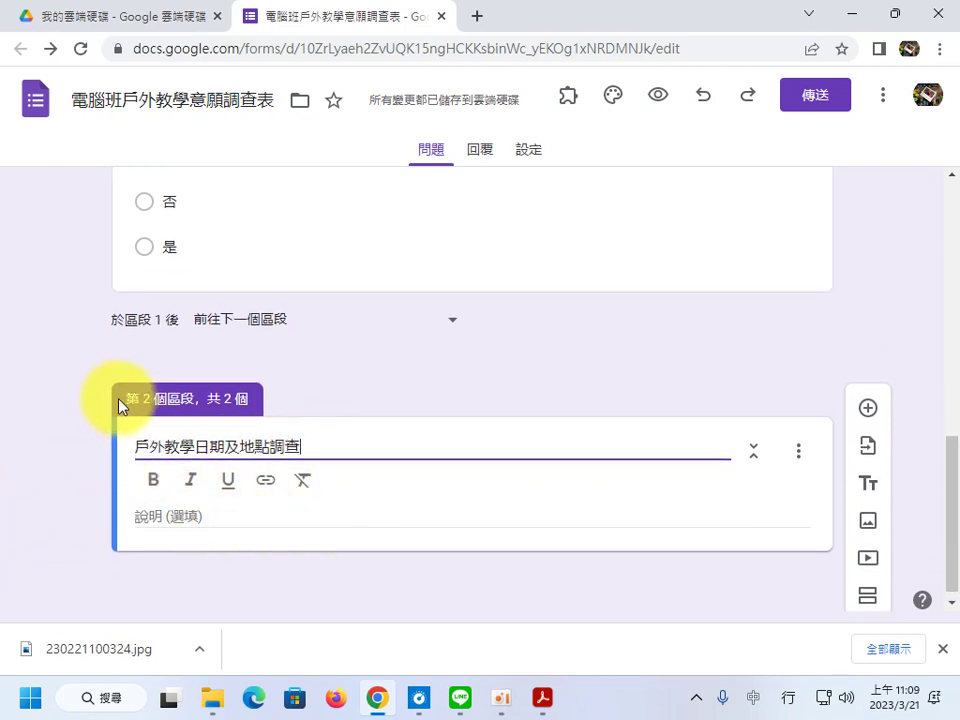
scroll(700, 440, down, 1)
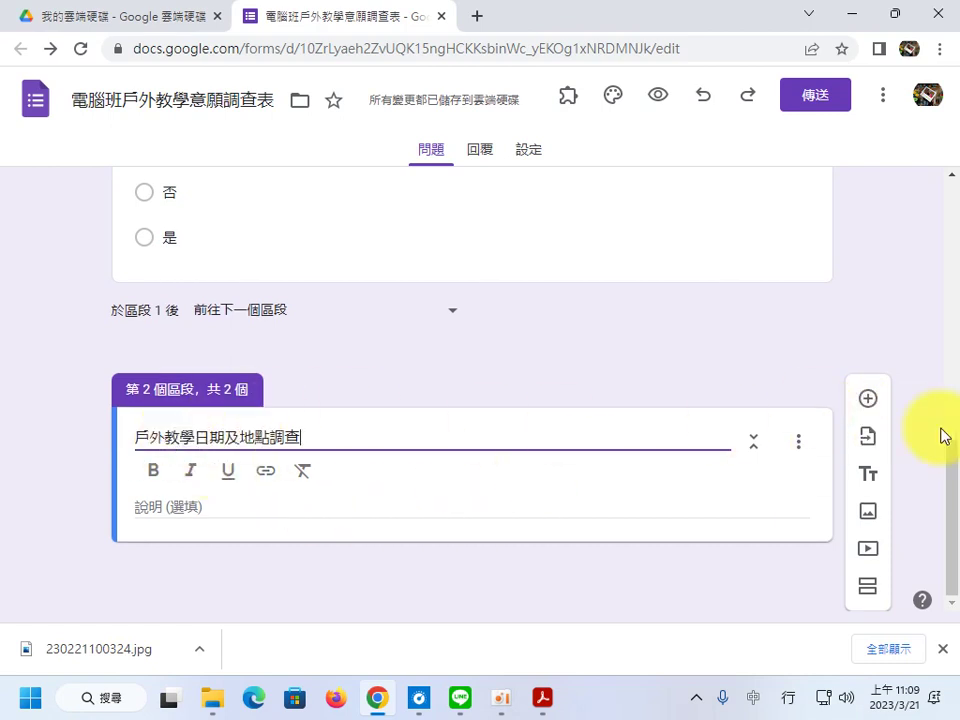
click(869, 402)
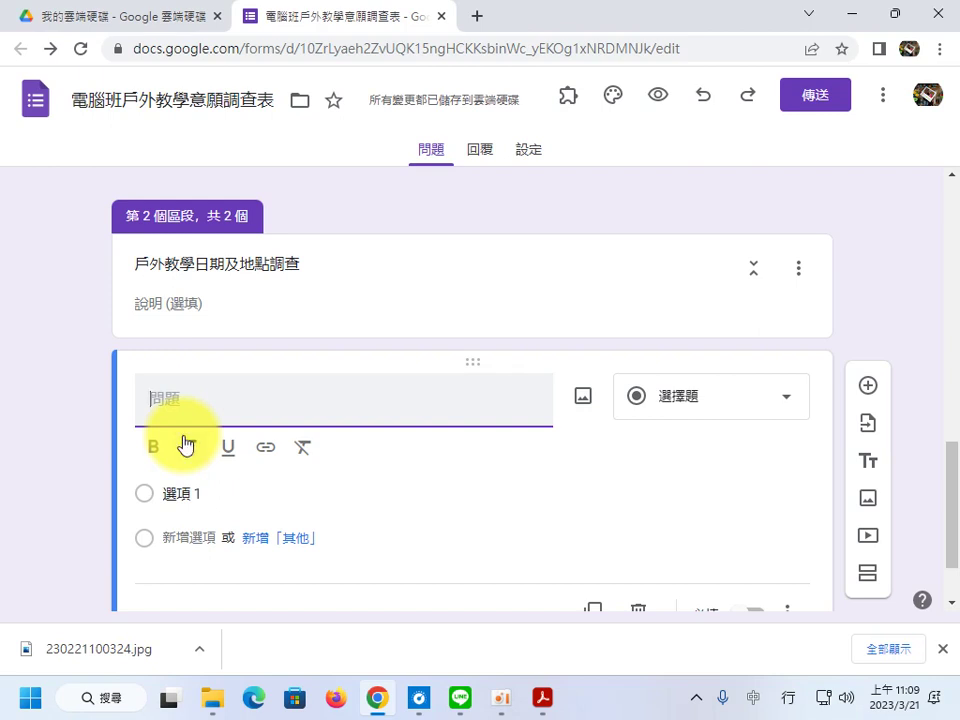
text(戶外)
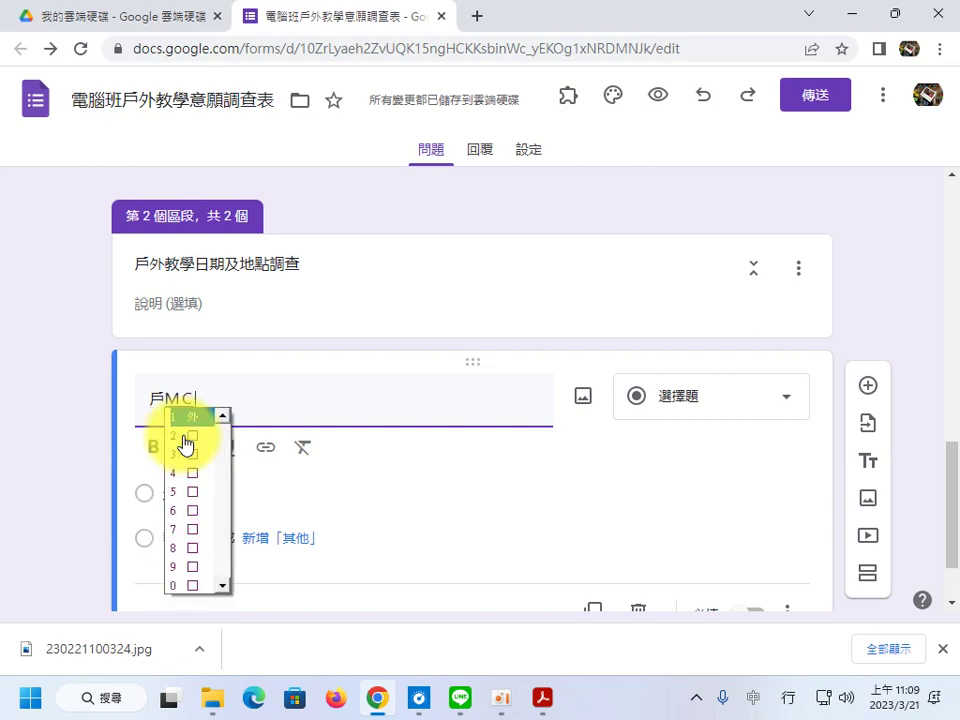
text(教學地)
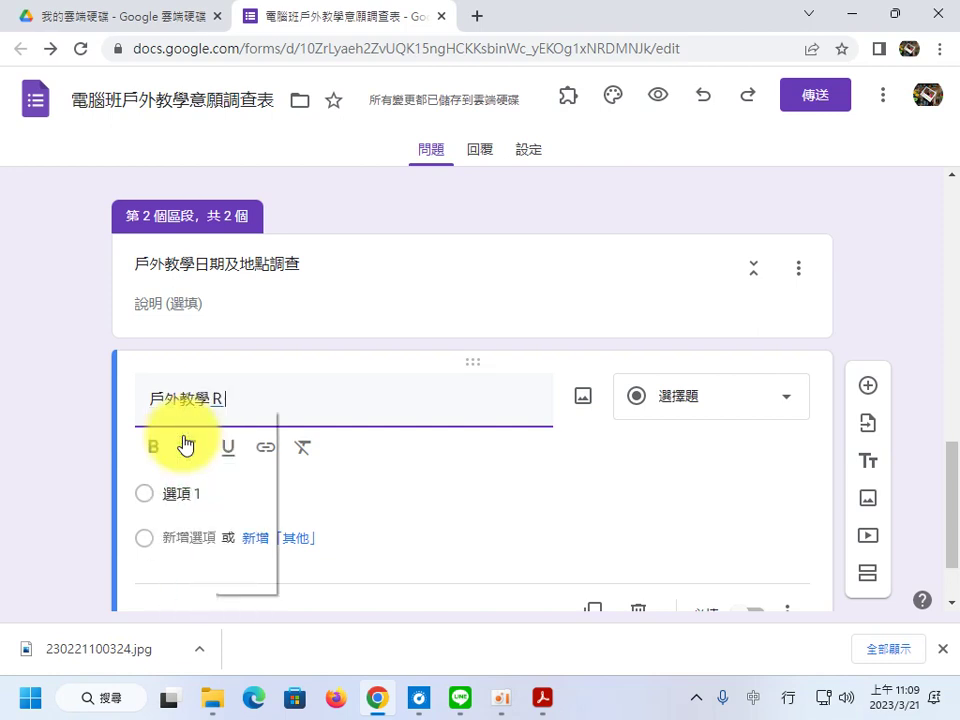
text(點選)
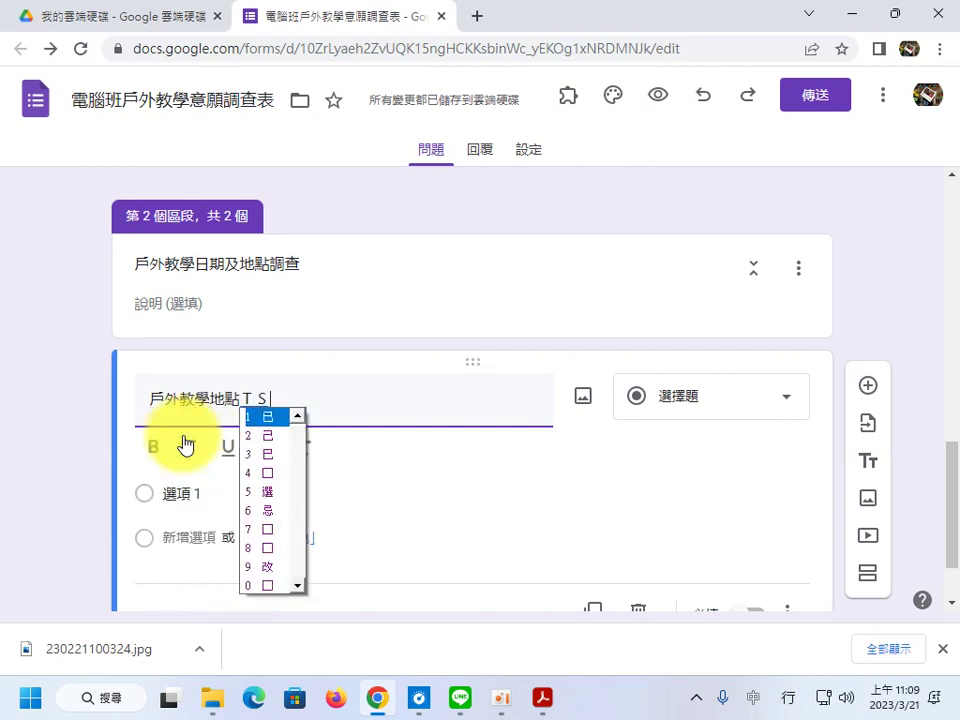
text(擇)
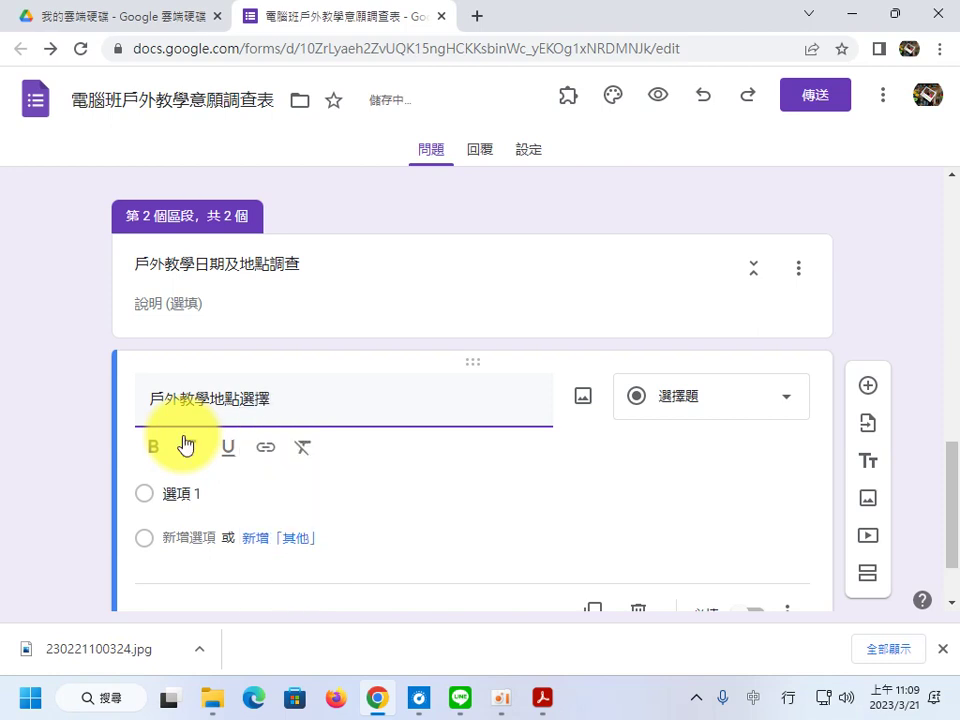
text(（Q)
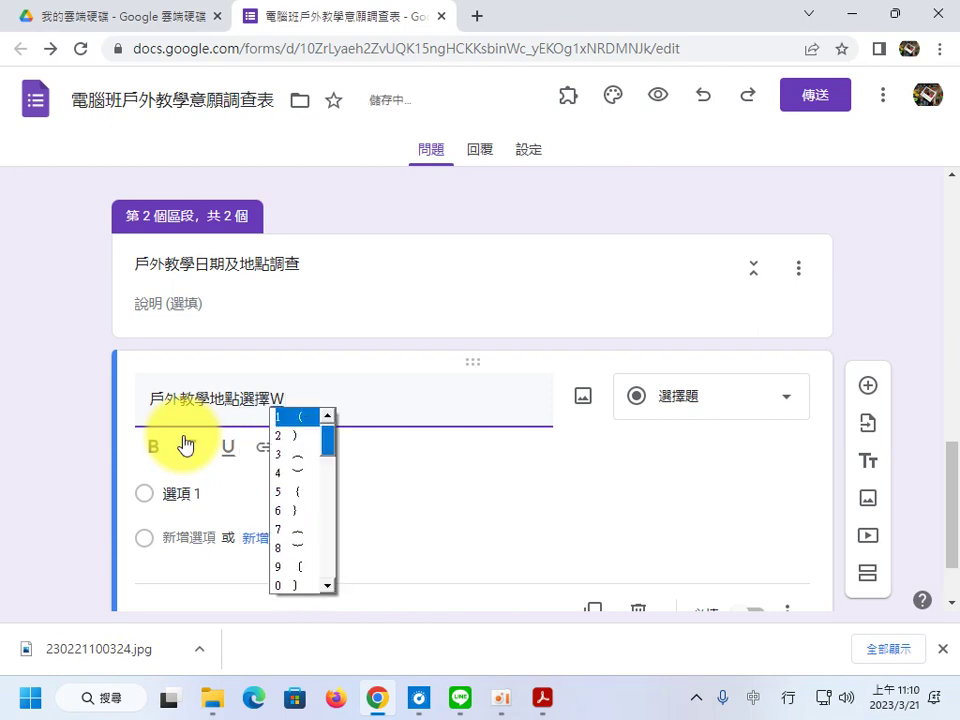
text(可複T)
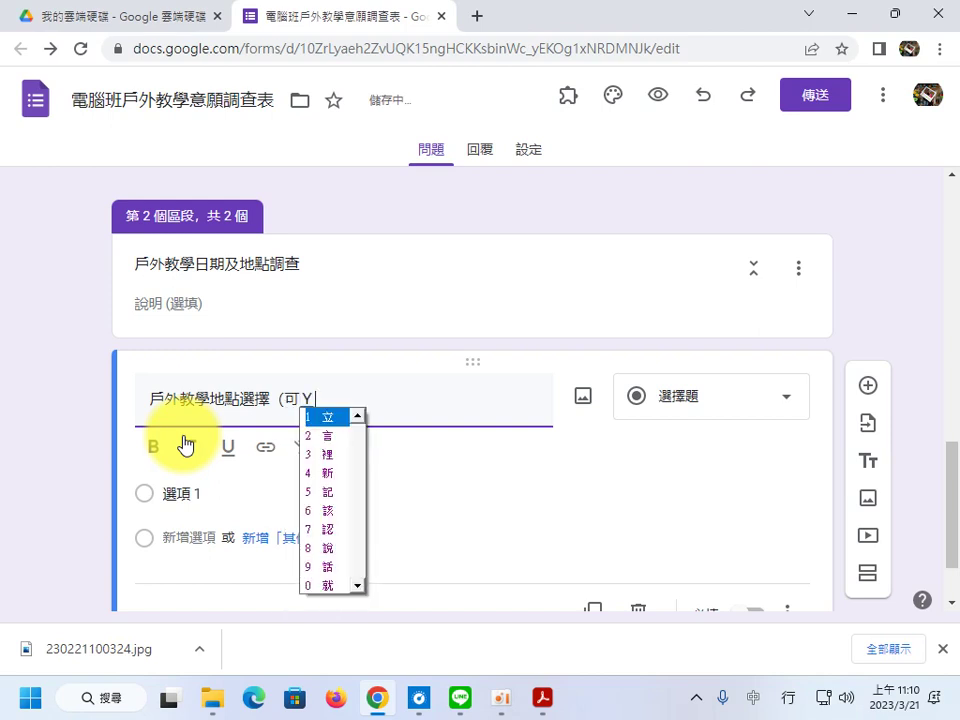
text(選）)
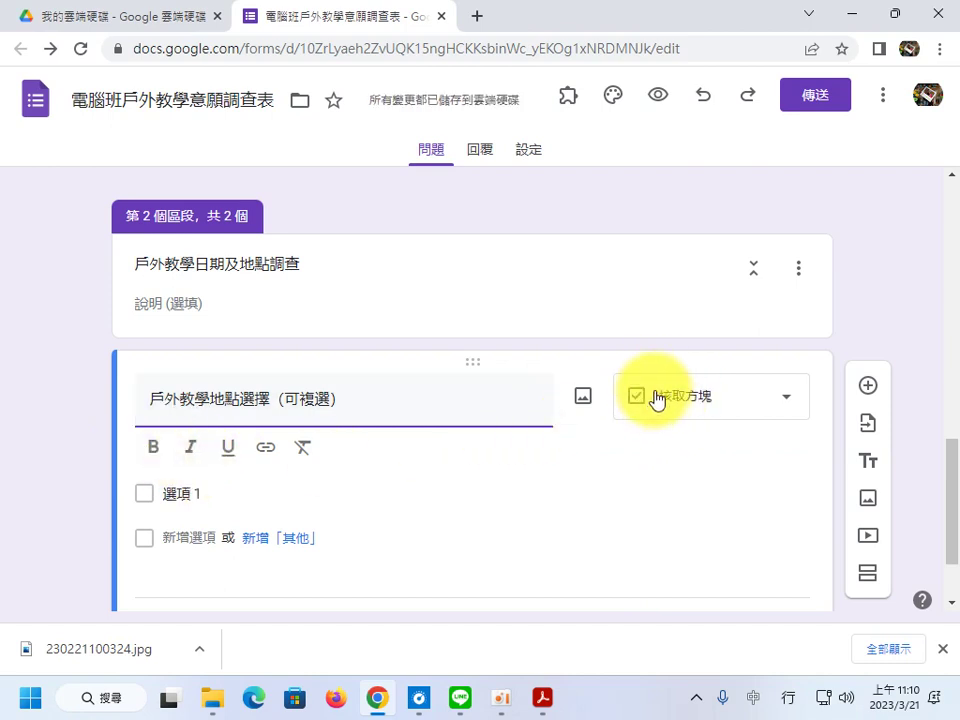
Enter 宜蘭 and 基隆 as the first two checkbox options of the 戶外教學地點選擇（可複選） question.
click(178, 493)
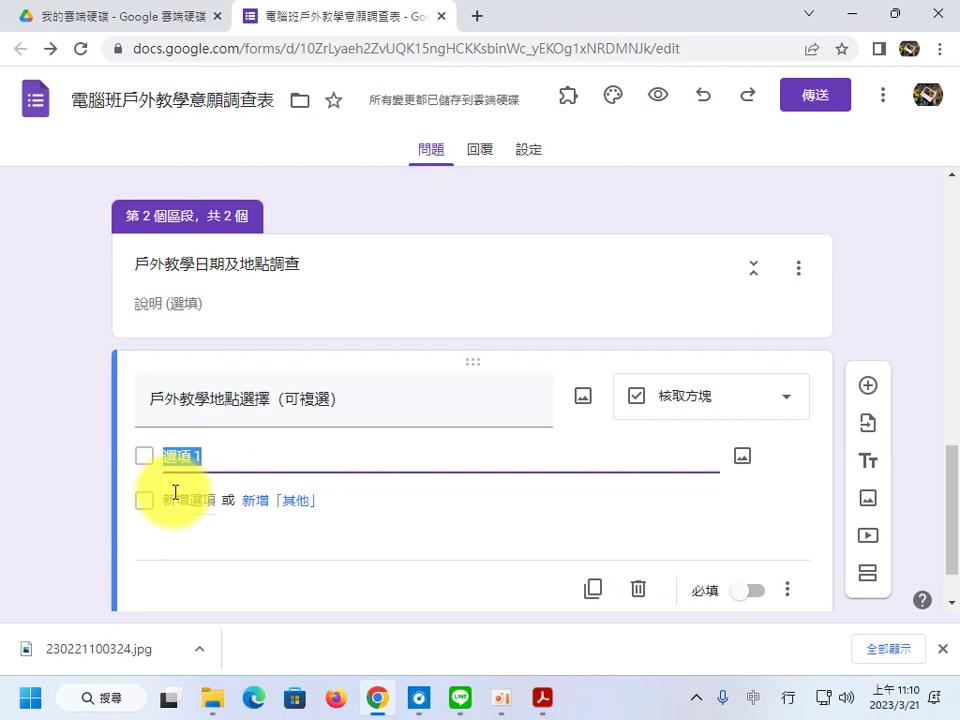
text(nua)
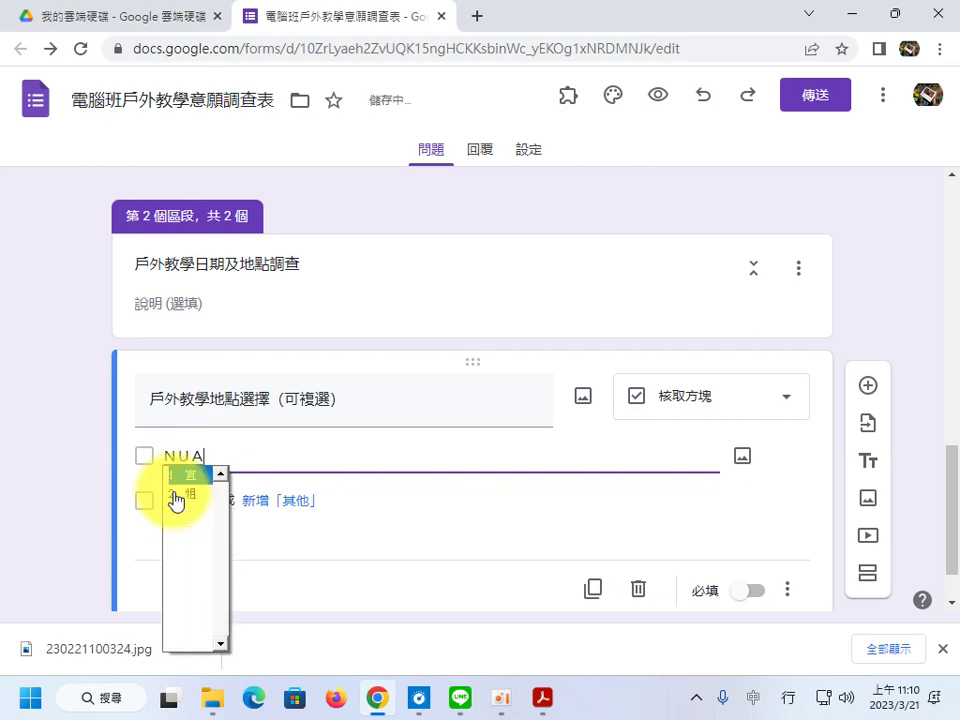
key(space)
text(fev)
key(space)
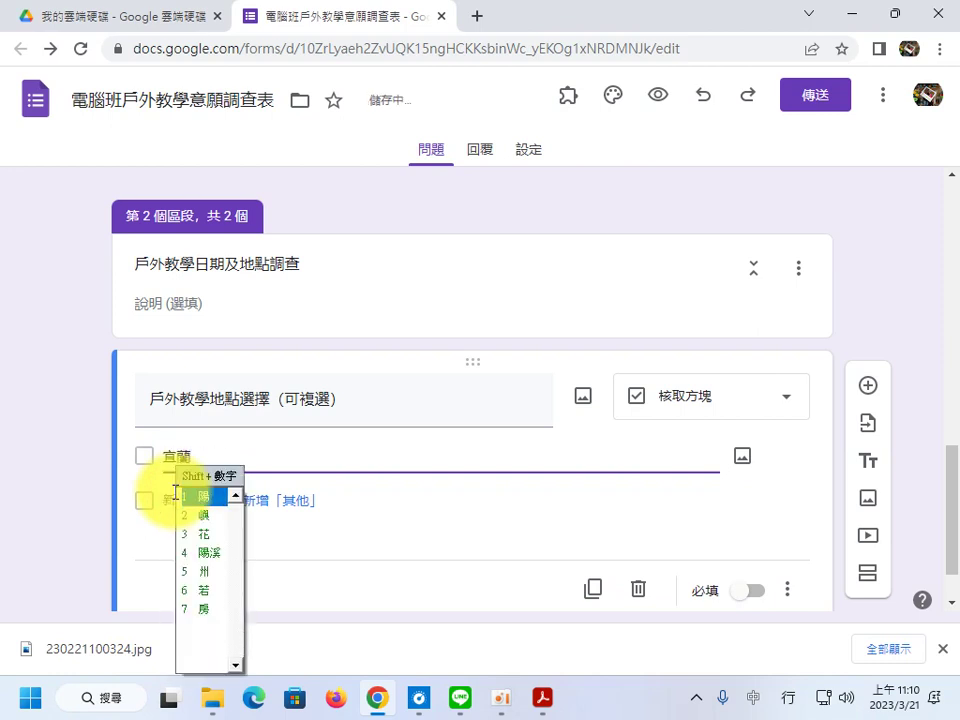
click(168, 500)
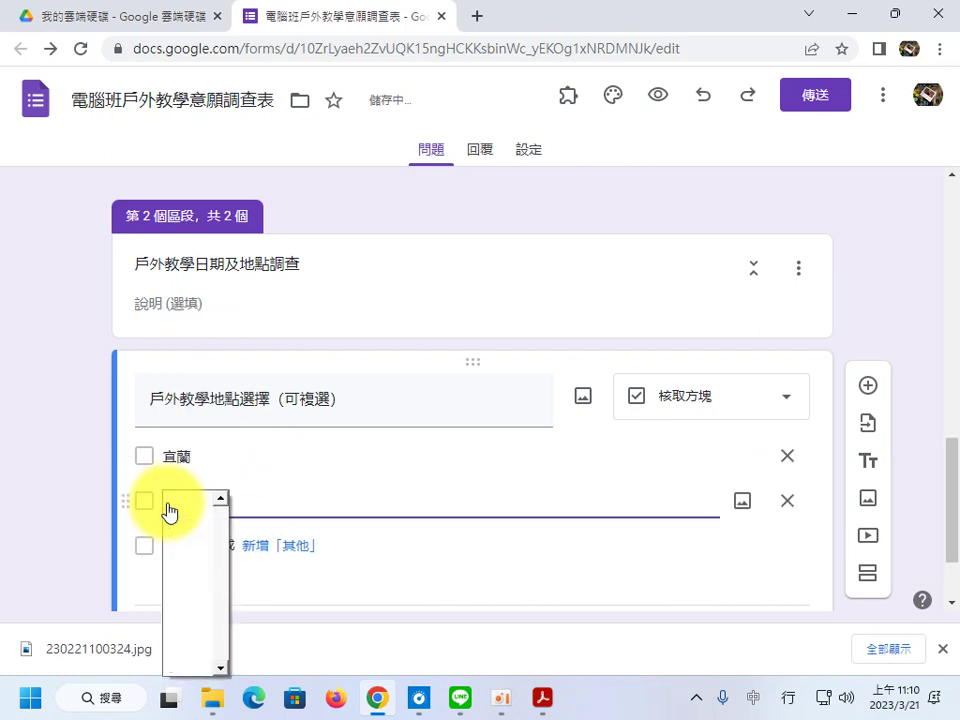
text(ekab)
key(space)
key(shift+3)
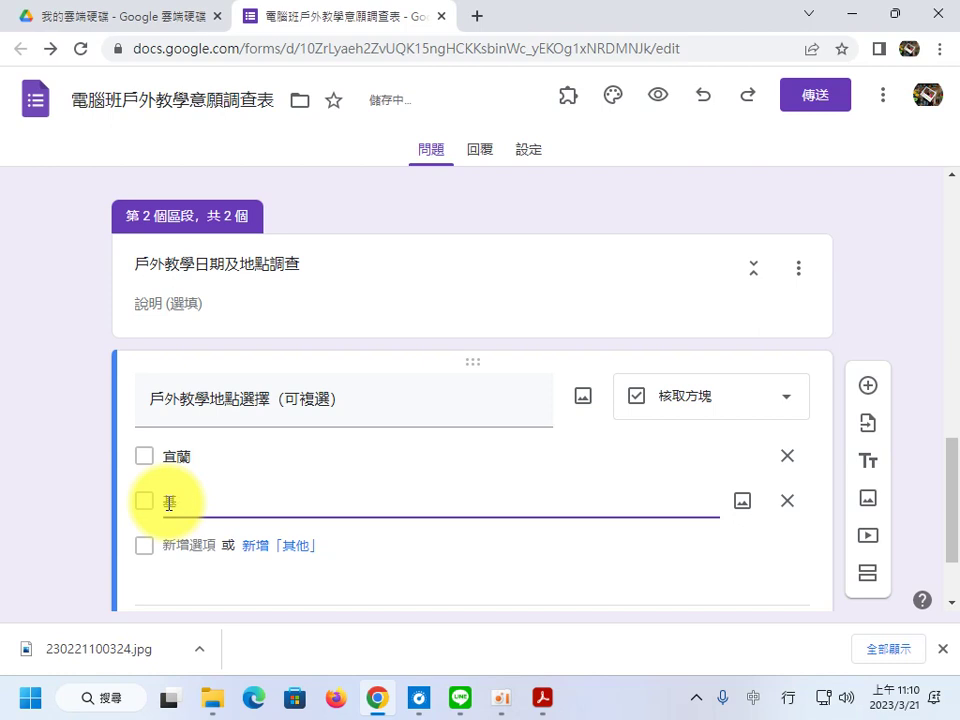
key(Down)
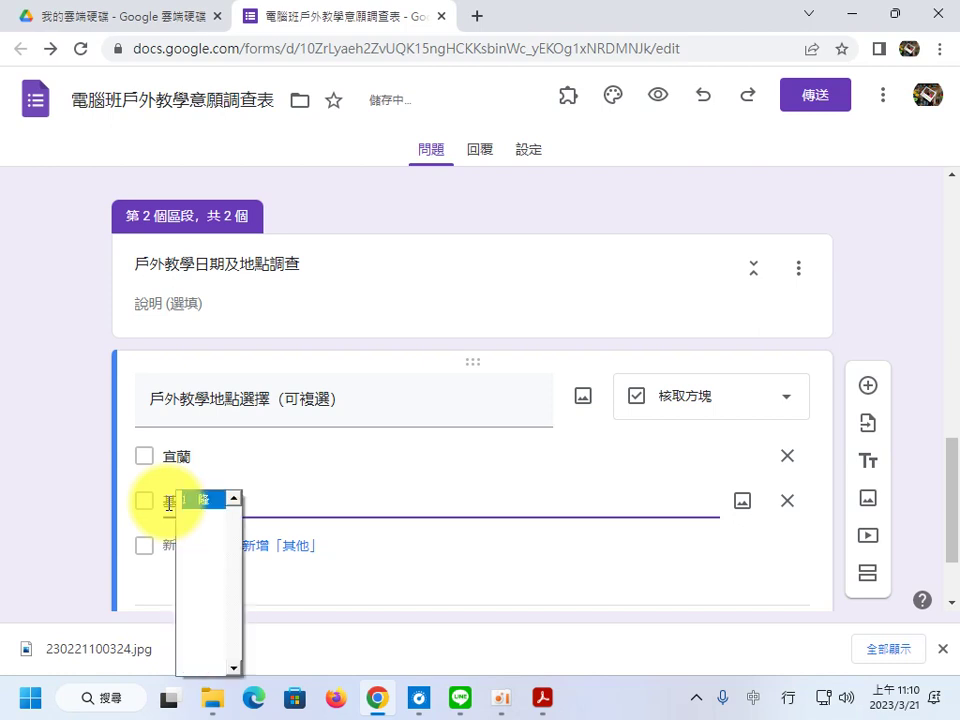
Add 台中 and 南投 as the third and fourth location options and remove the extra placeholder option below them.
click(172, 548)
text(w96)
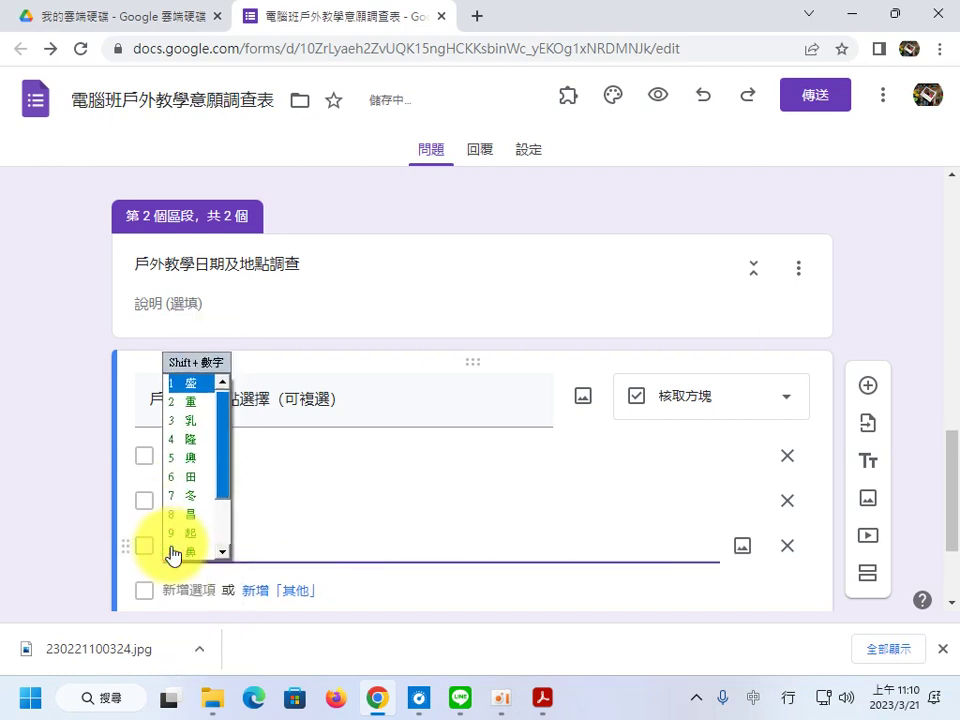
key(shift+3)
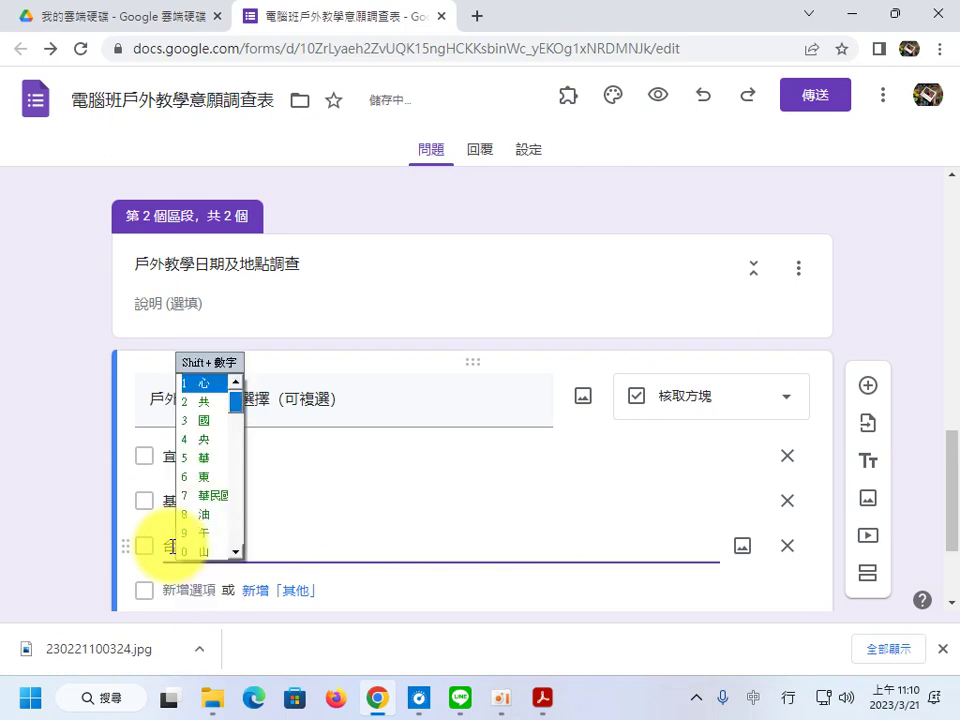
click(180, 588)
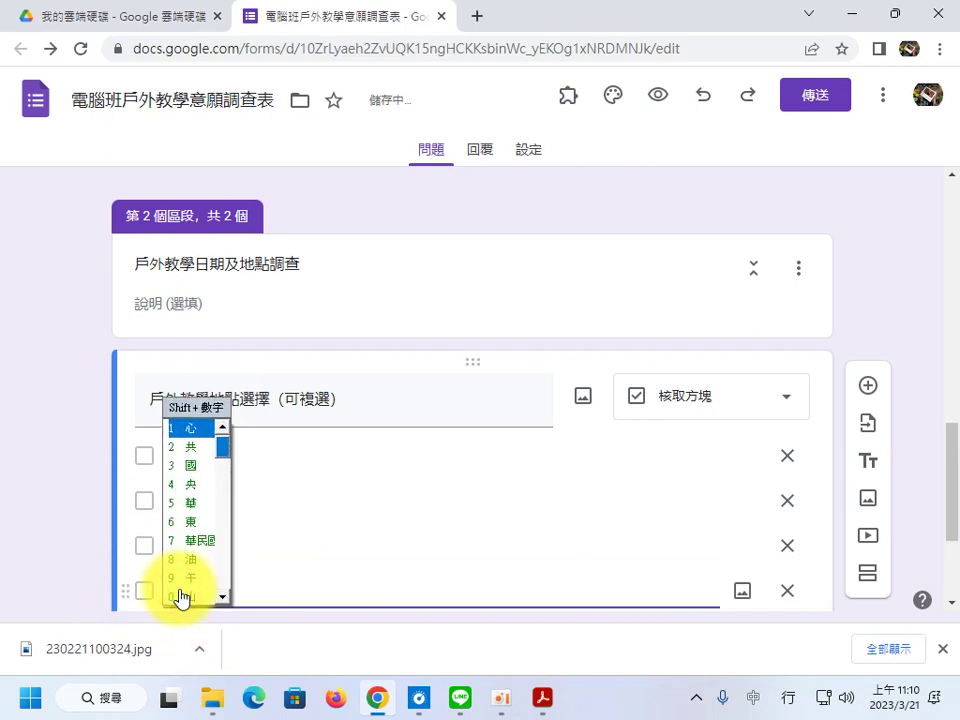
text(南)
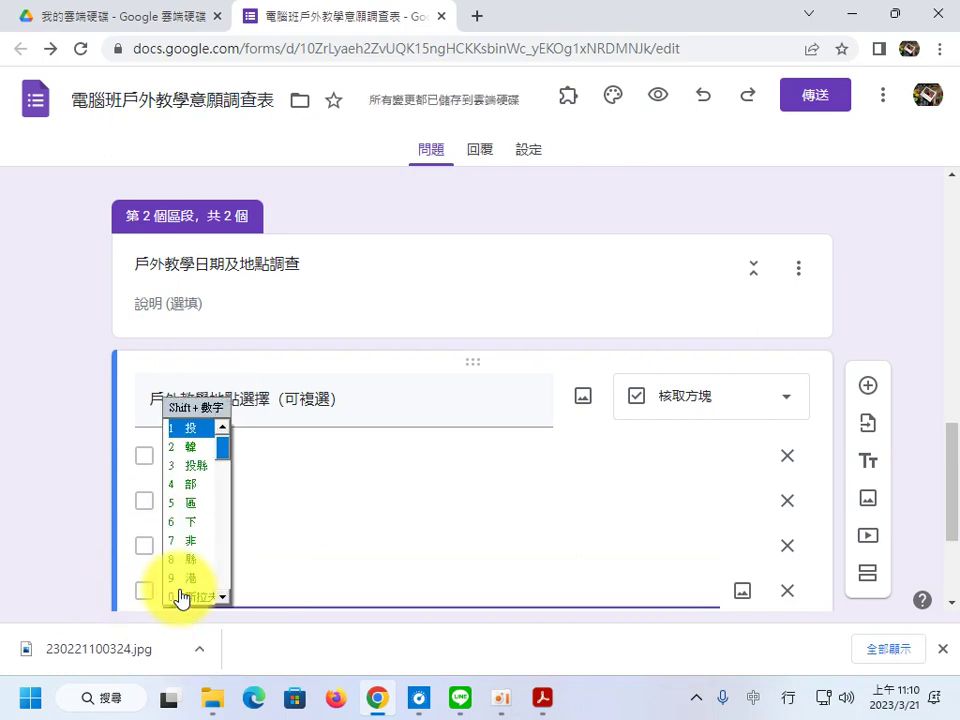
text(osb)
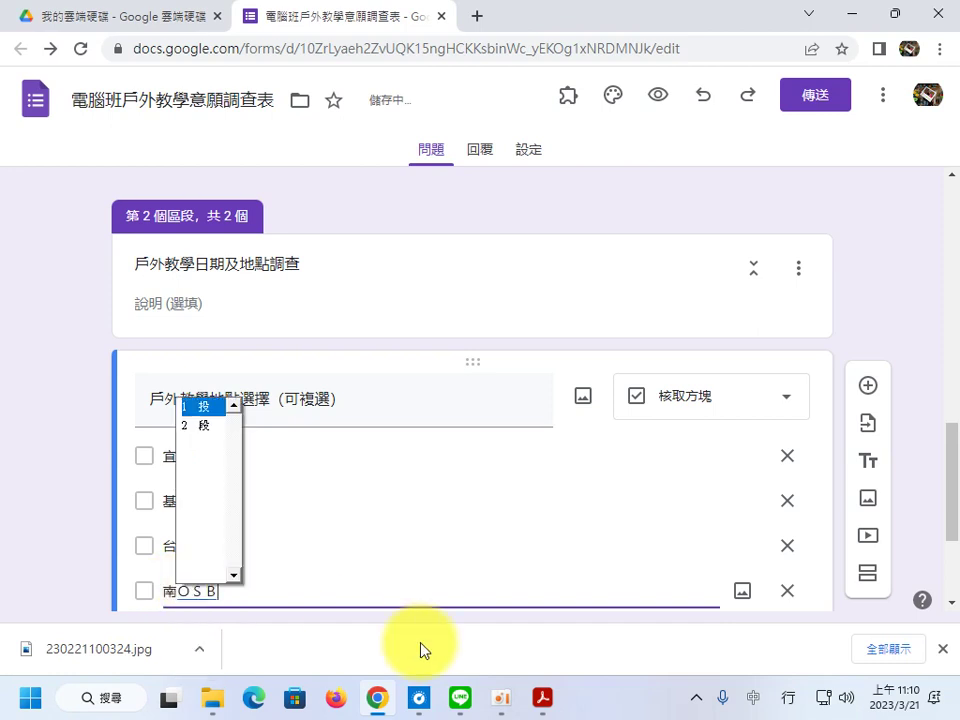
key(Return)
key(Return)
triple_click(225, 338)
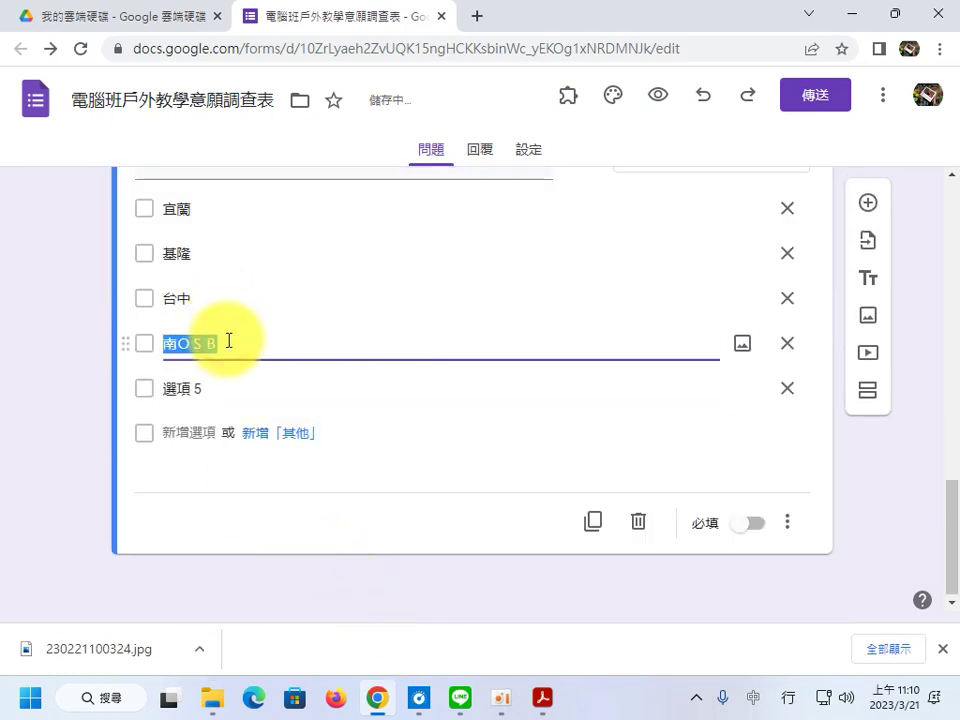
text(s06)
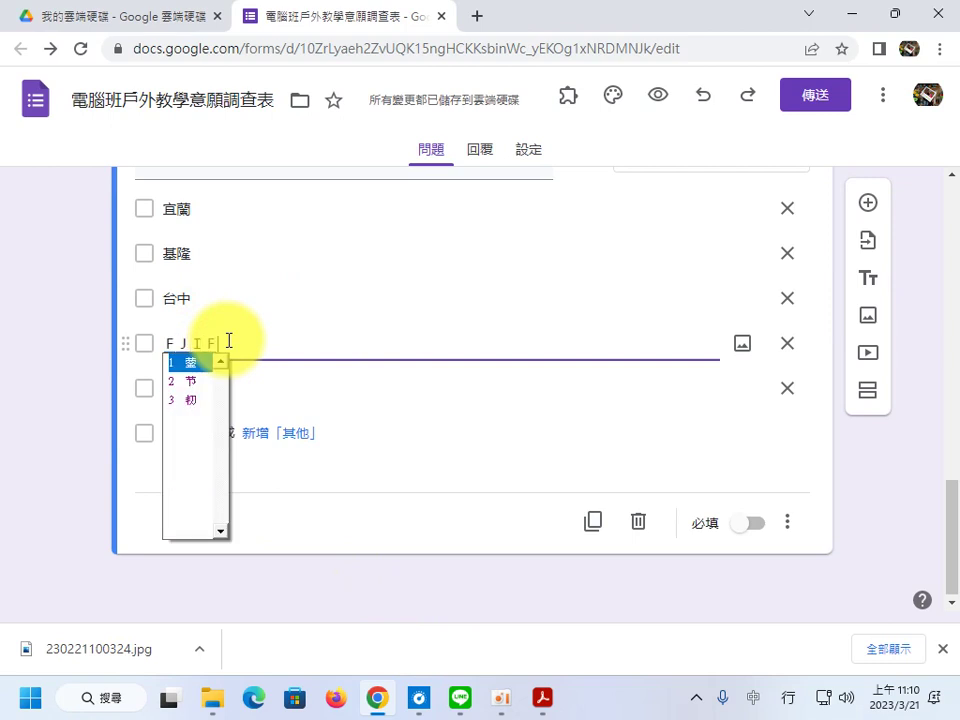
key(Return)
text(osb)
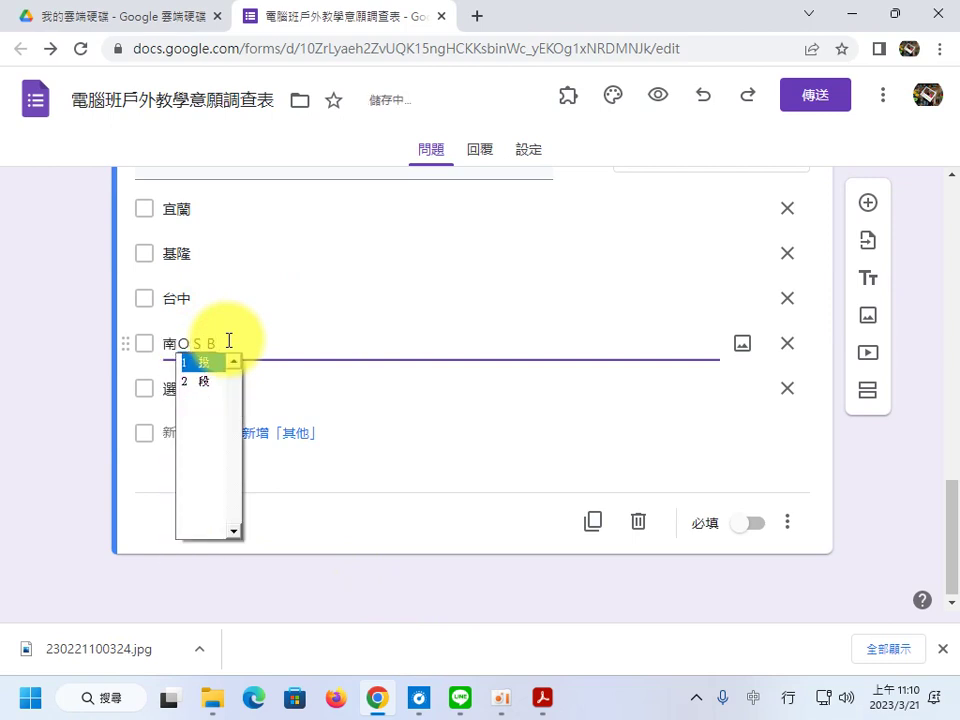
key(space)
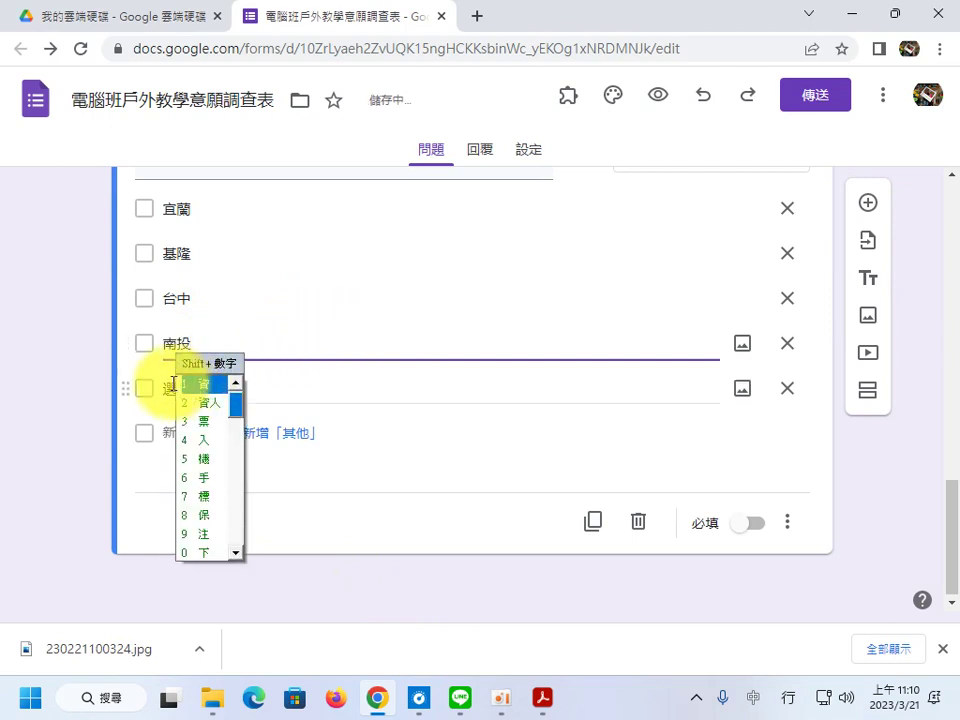
click(784, 388)
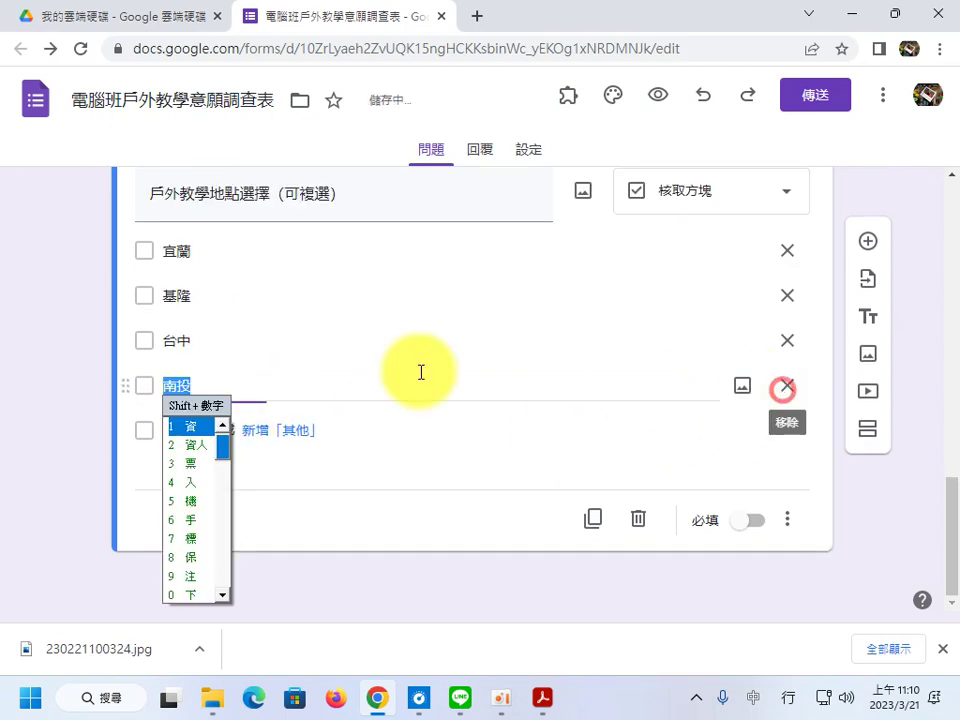
Add 新竹縣 as the fifth option of the location question.
click(195, 436)
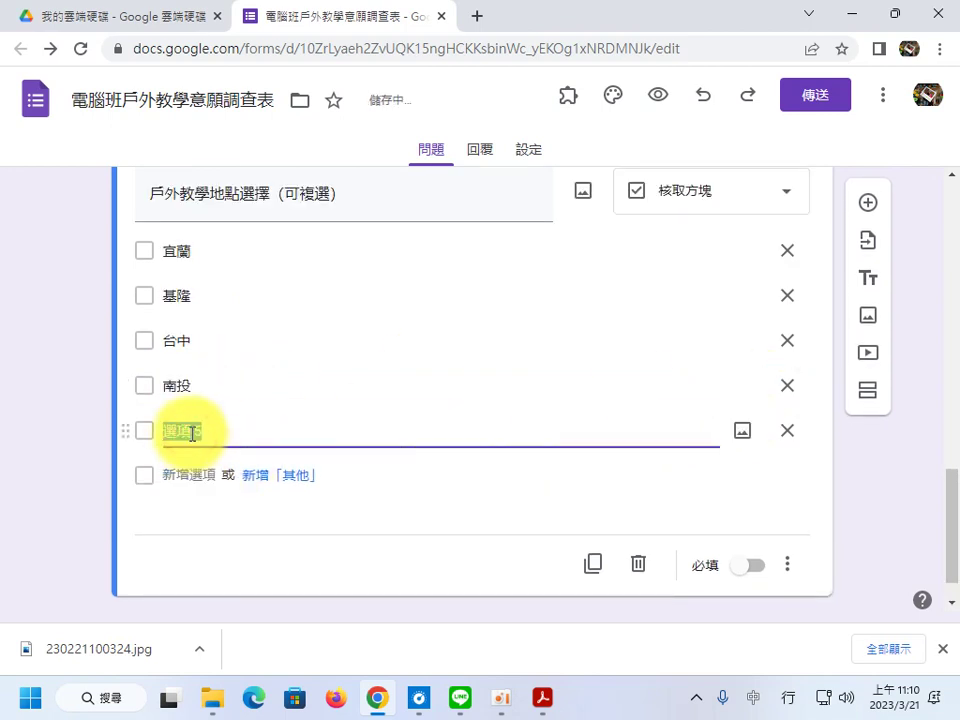
text(台東)
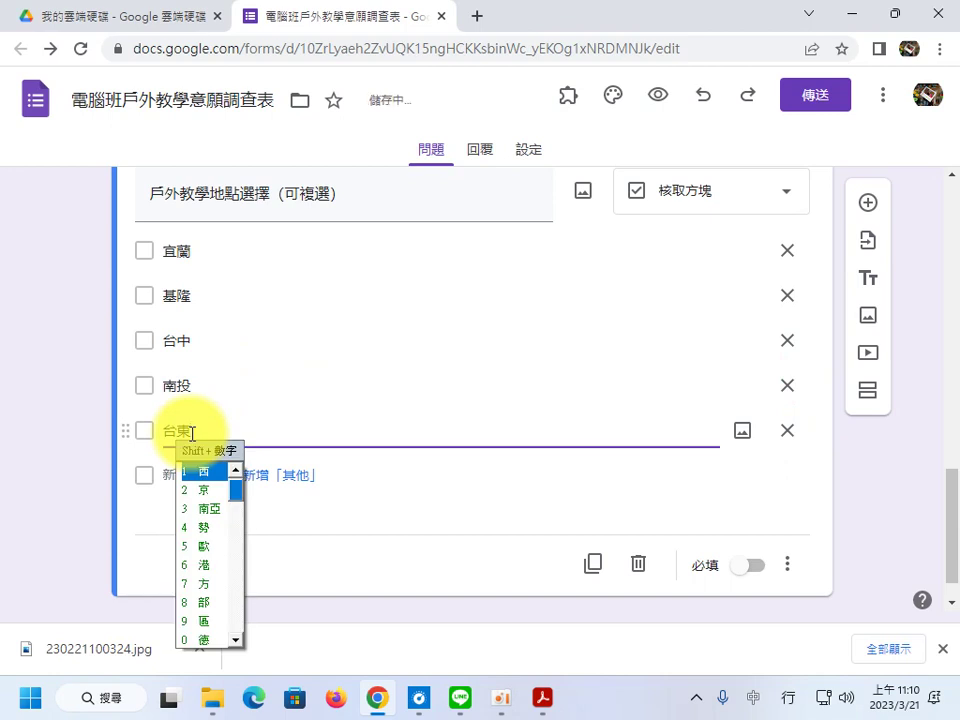
key(BackSpace)
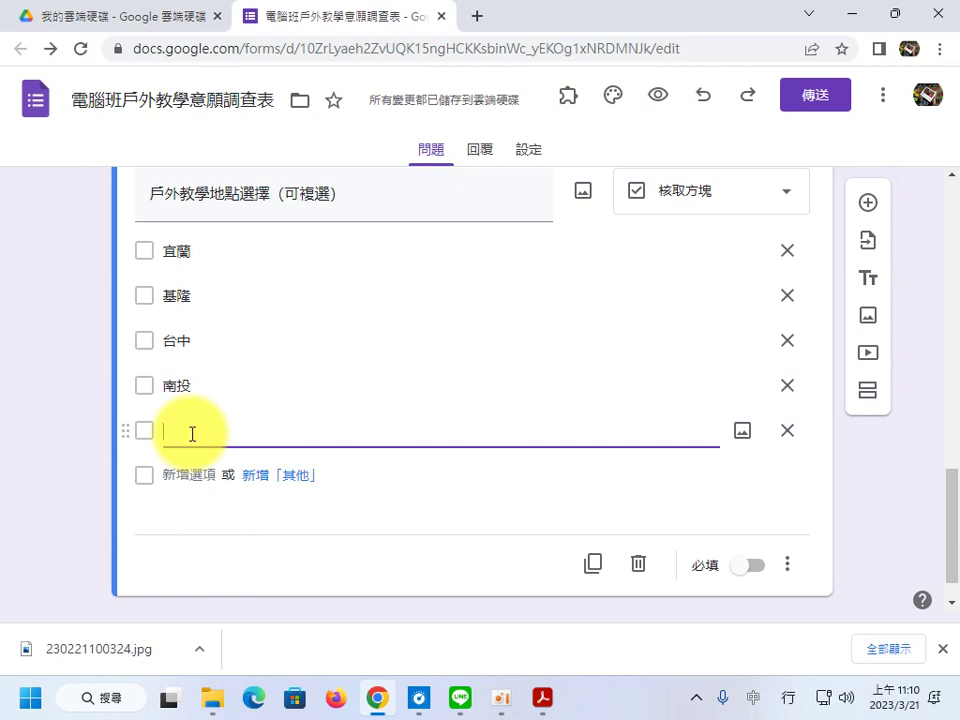
text(y)
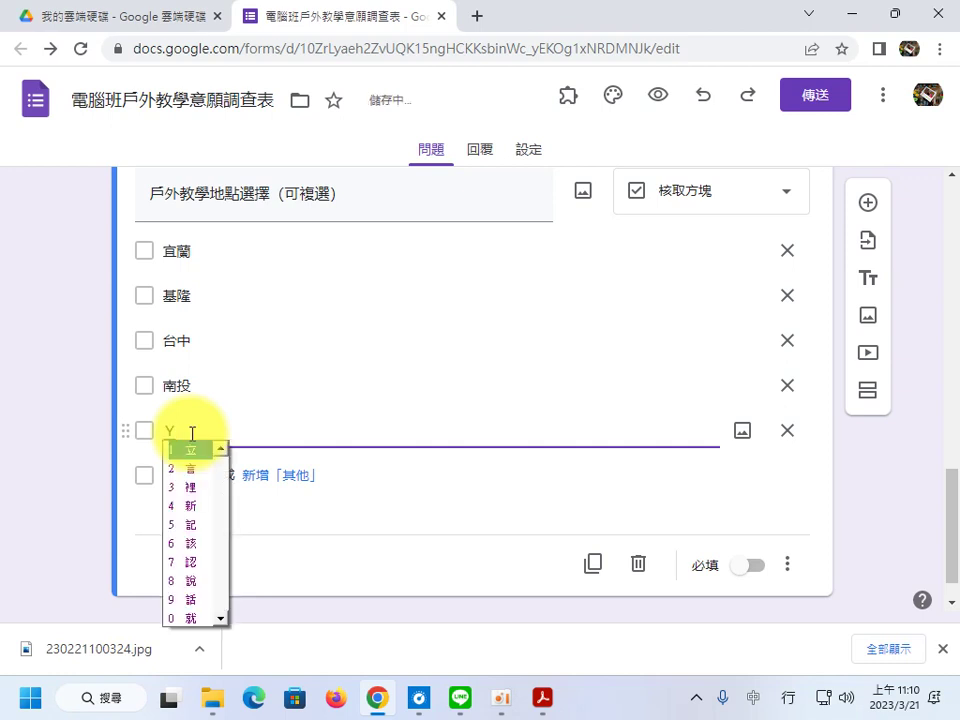
text(42b)
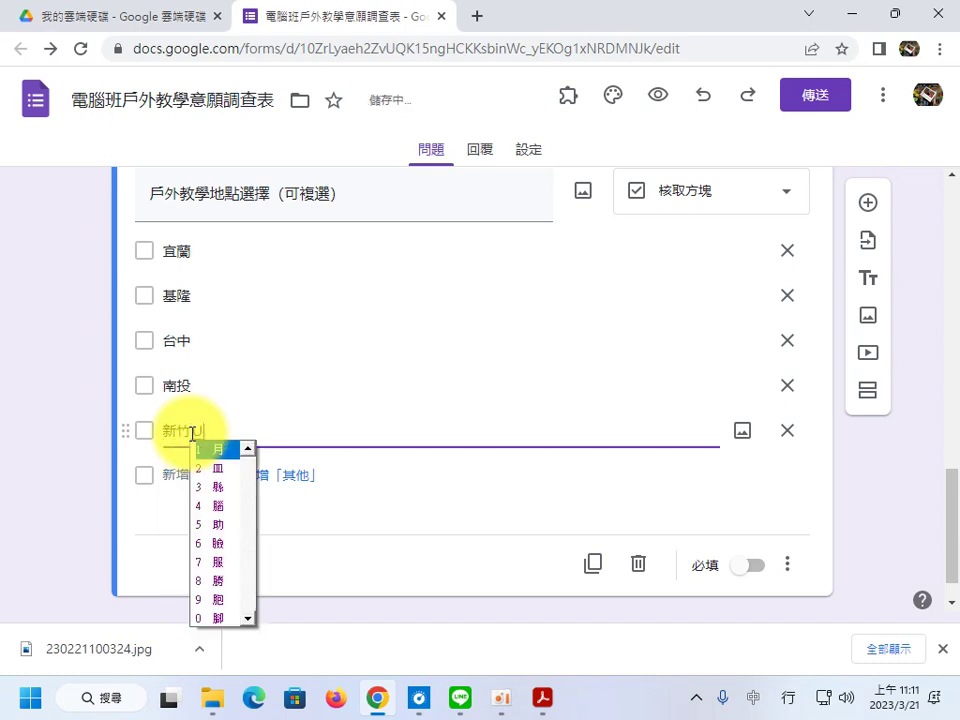
text(3)
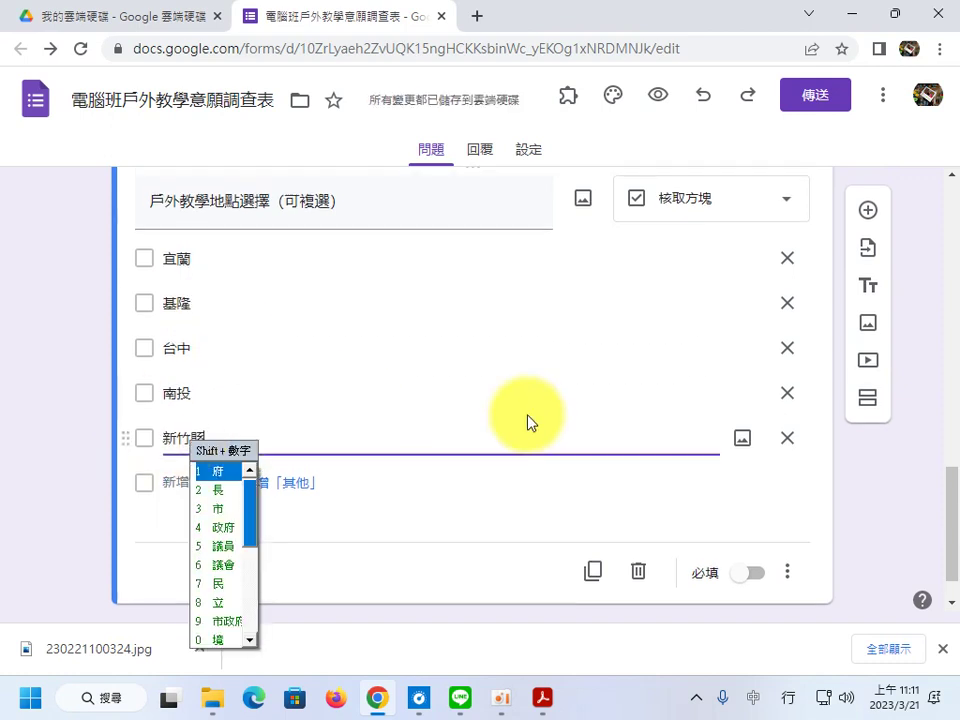
scroll(527, 422, up, 3)
scroll(651, 484, down, 3)
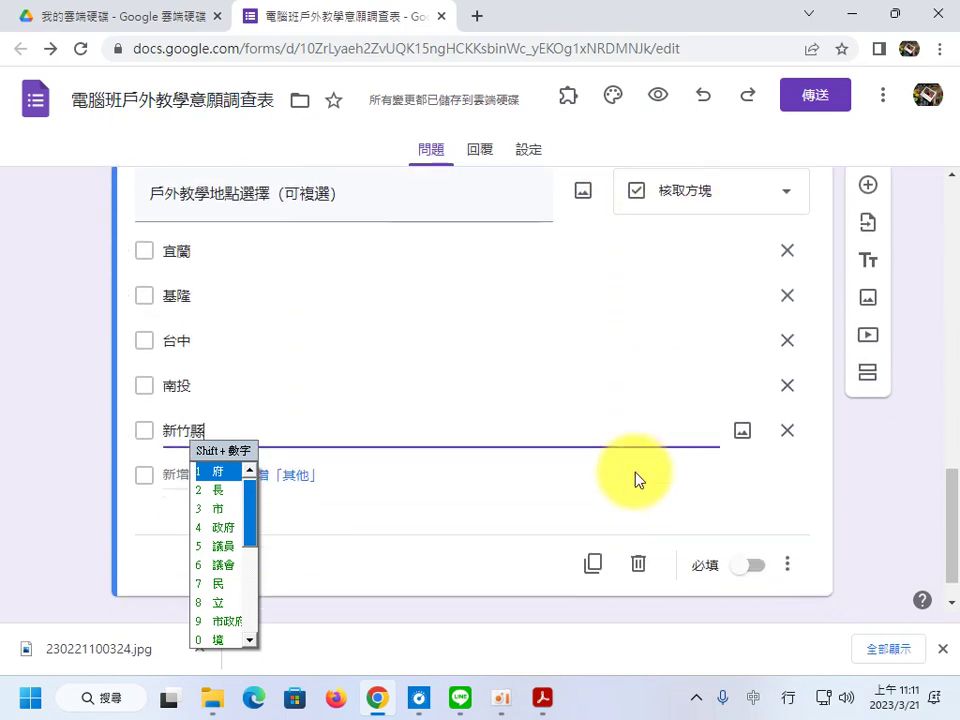
key(Escape)
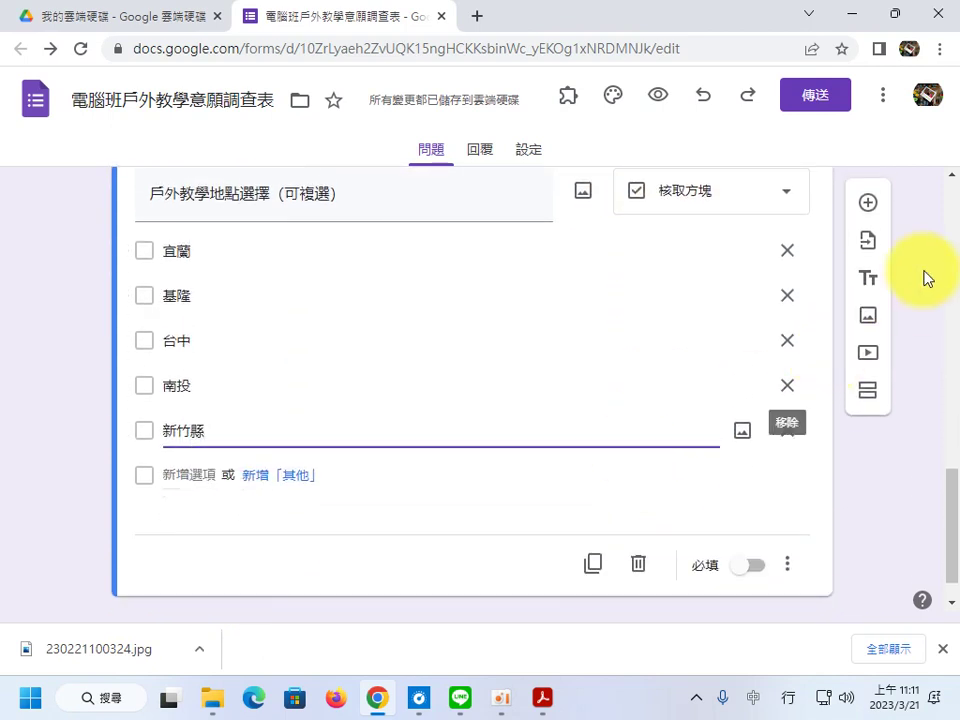
Add a new question below the location question and title it "戶外教學日期選擇".
click(868, 204)
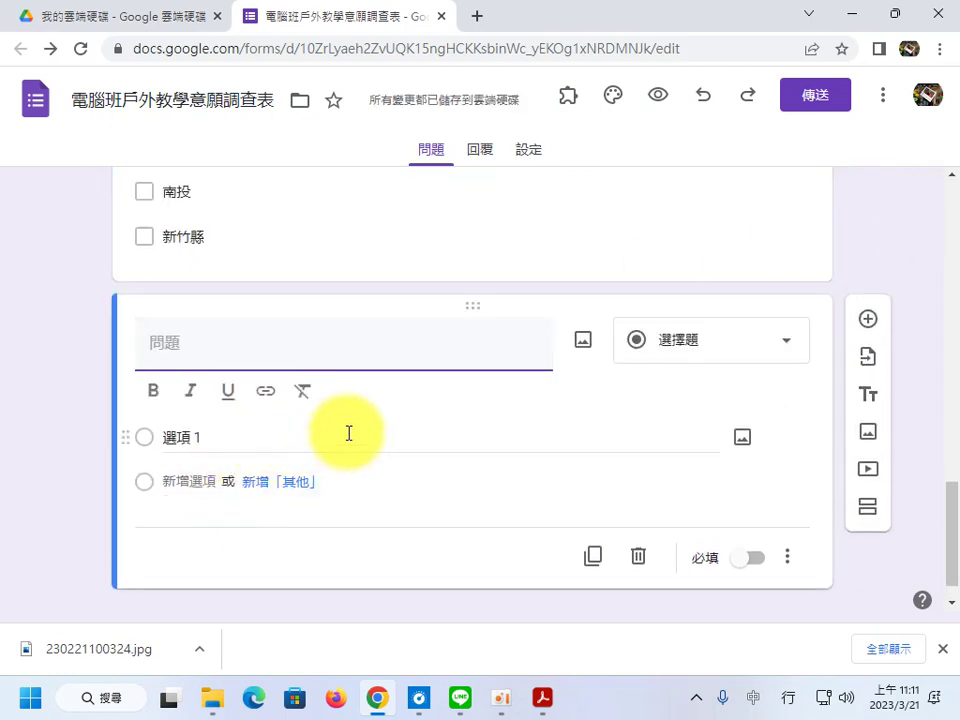
text(戶)
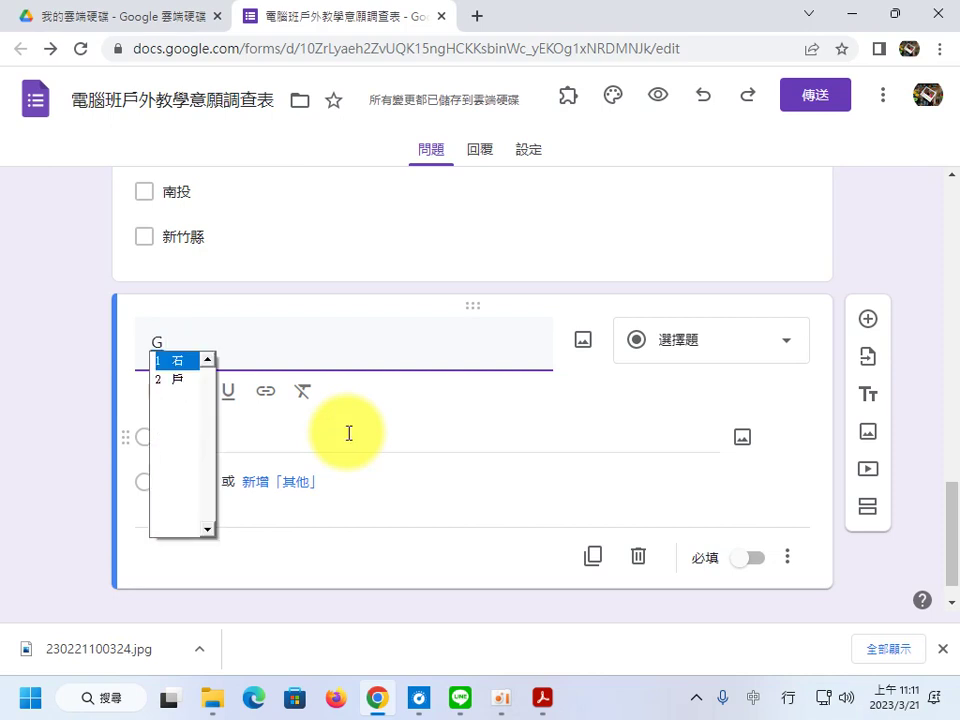
text(外教學)
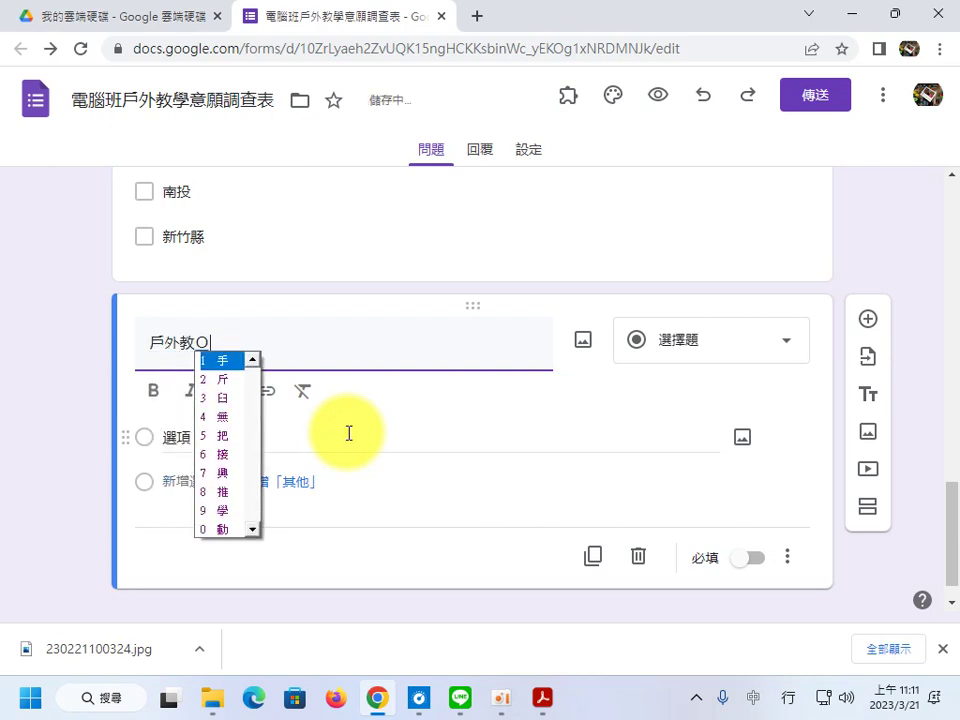
text(日期)
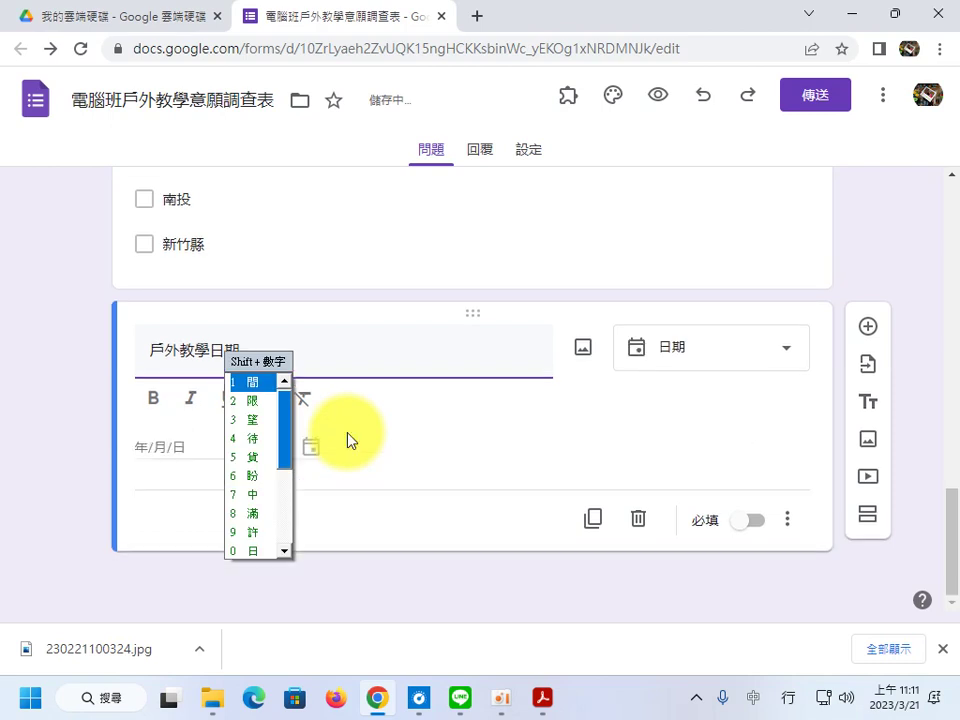
text(選擇)
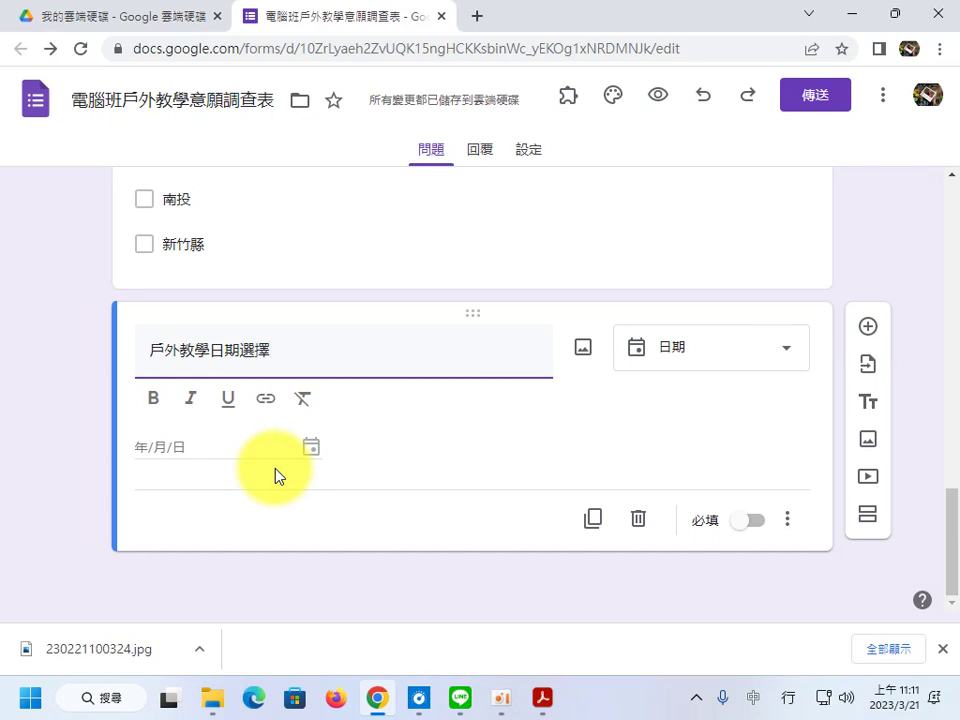
Change the 戶外教學日期選擇 question's type to 選擇題.
click(790, 352)
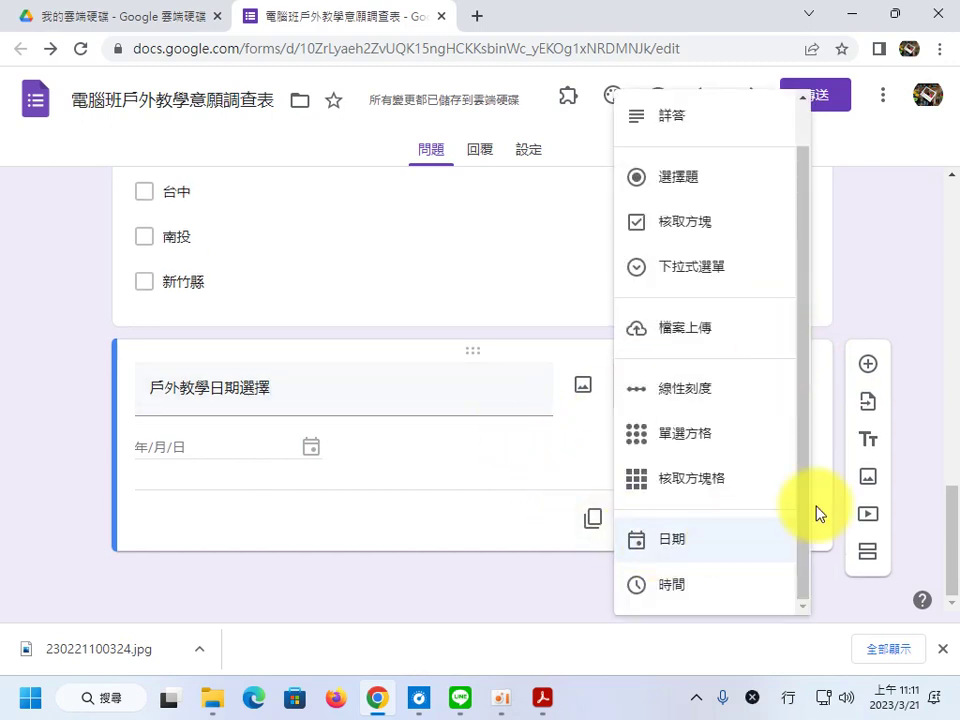
click(876, 291)
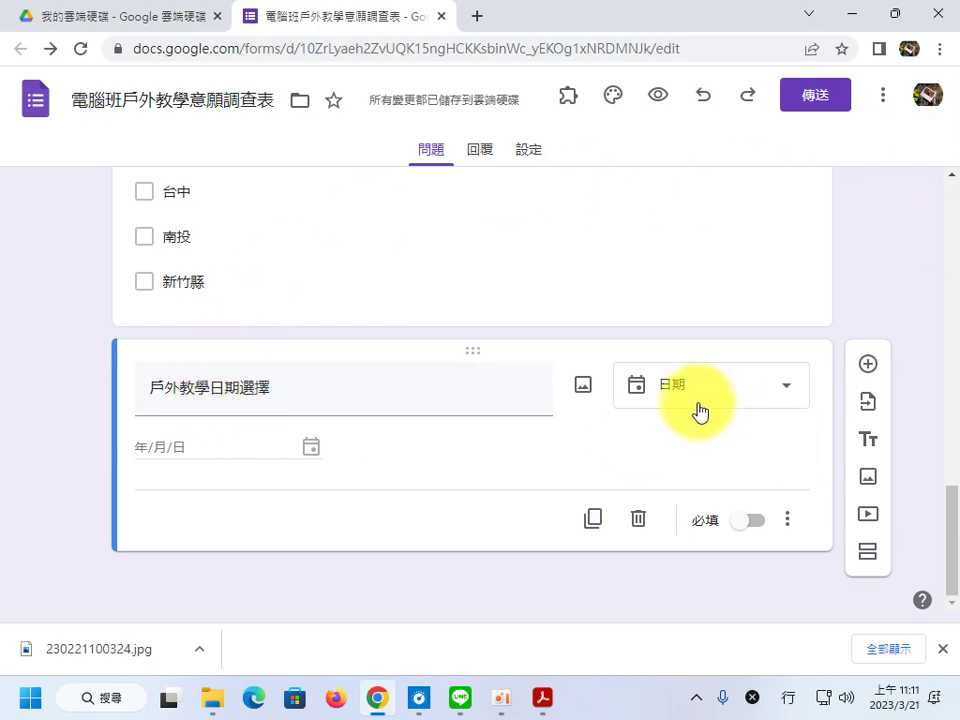
click(786, 390)
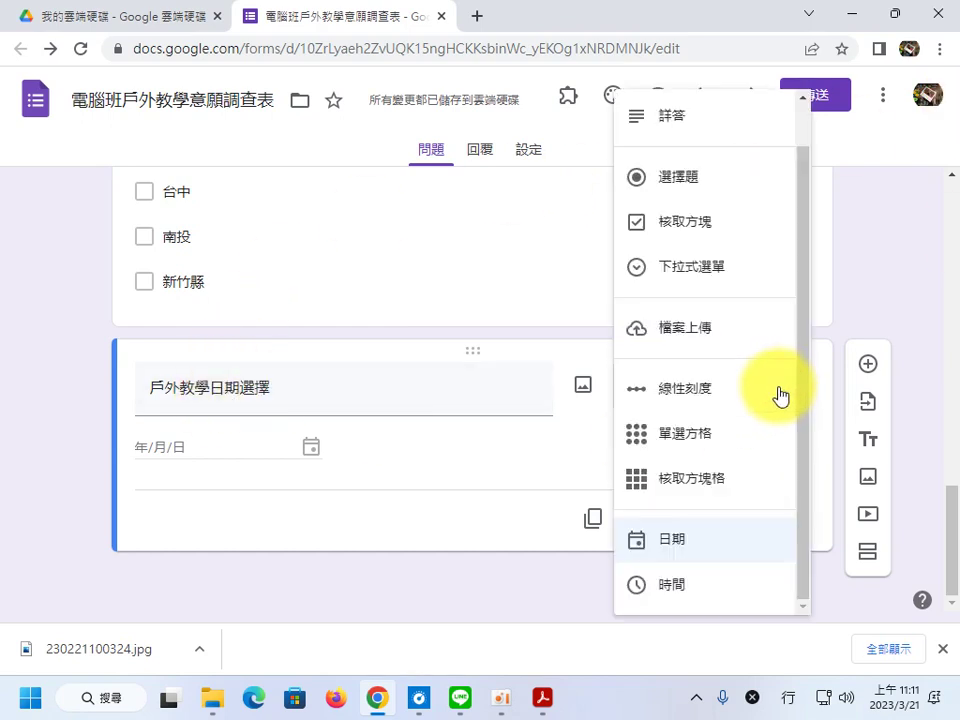
click(660, 180)
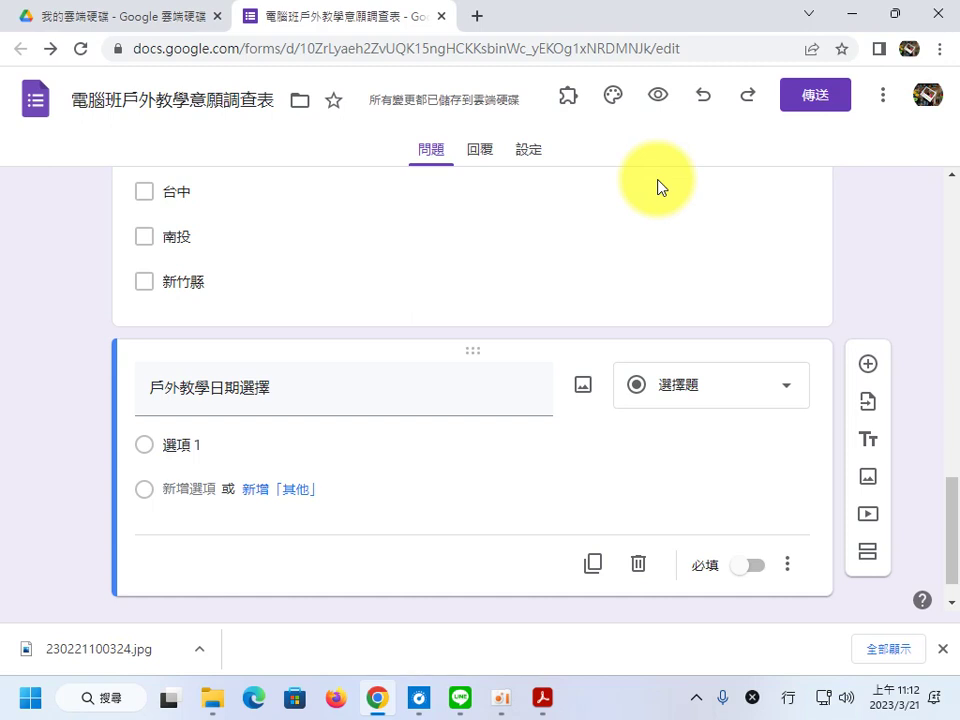
Set the first option of the 戶外教學日期選擇 question to 2023/3/28 and add a second option below it.
click(174, 447)
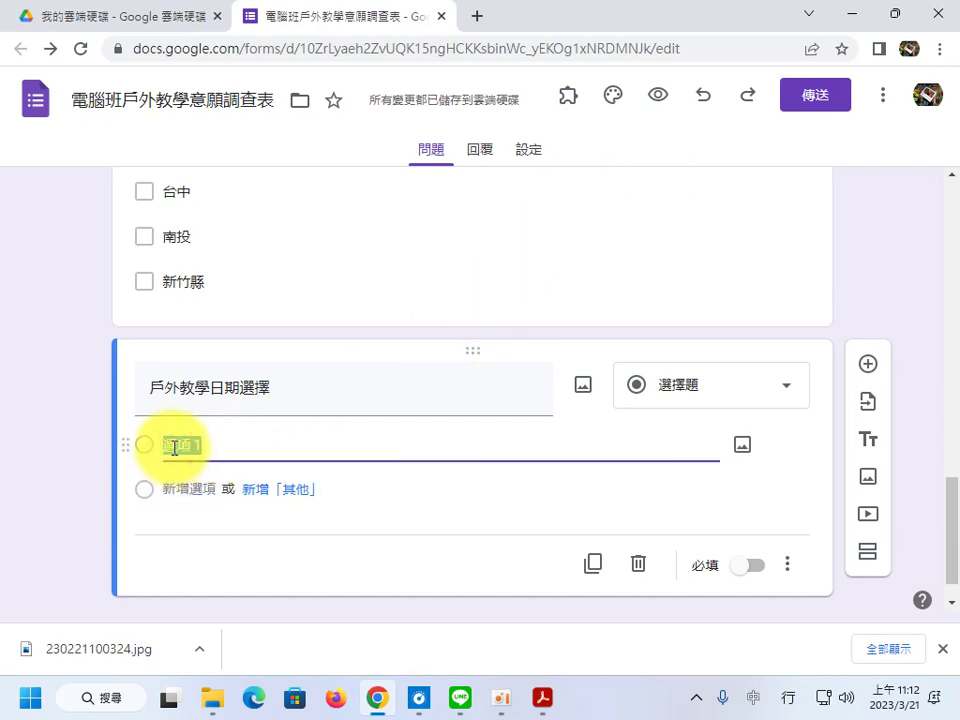
text(2023)
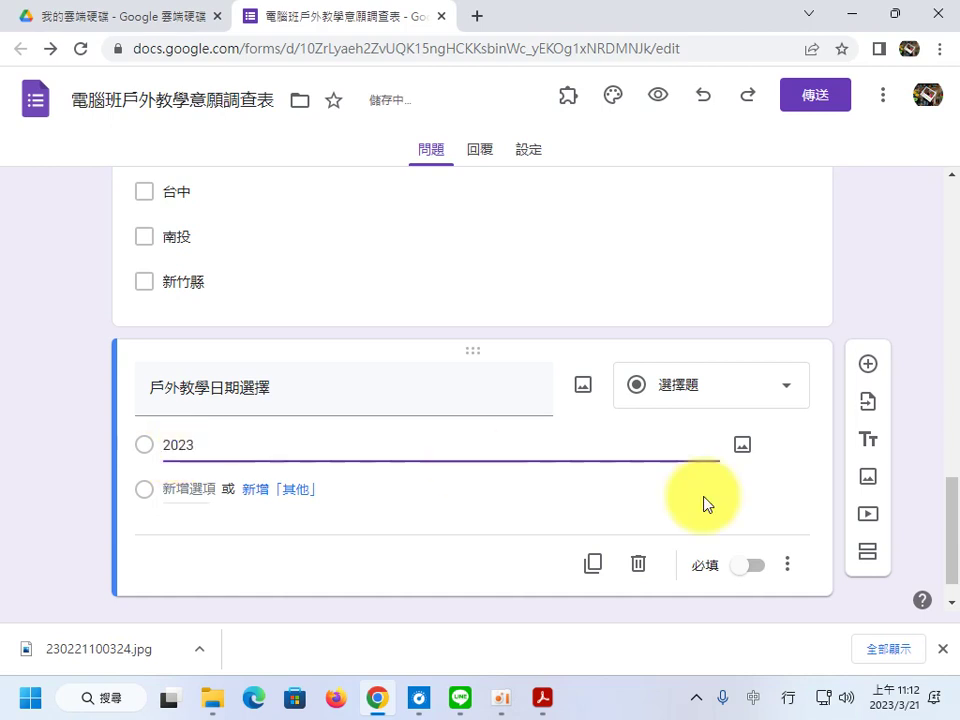
text(/28)
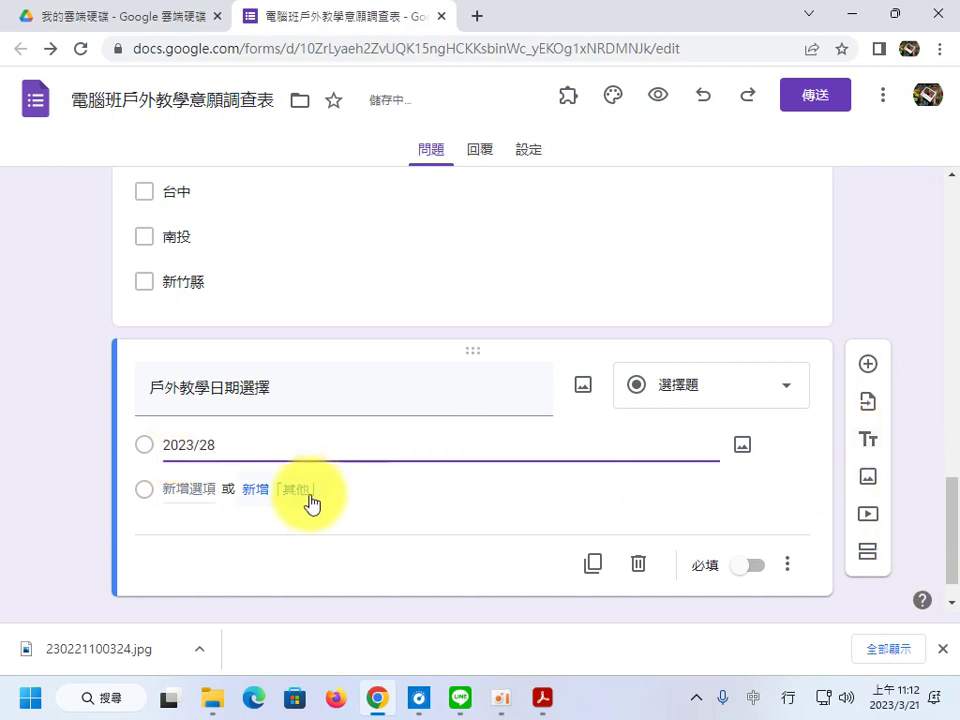
click(188, 489)
text(2)
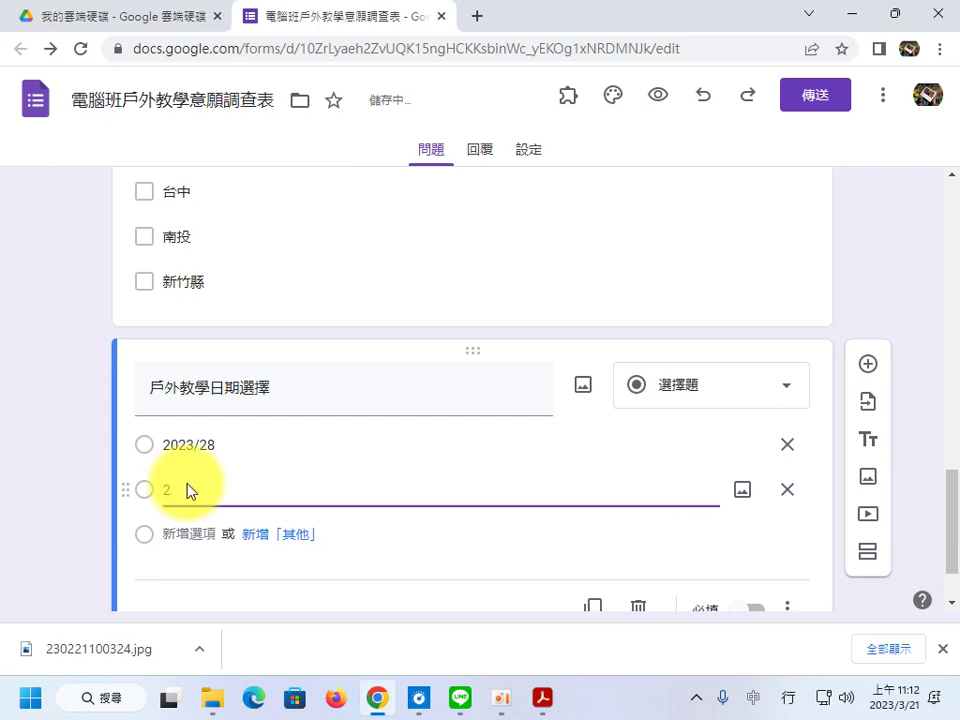
click(219, 440)
click(225, 444)
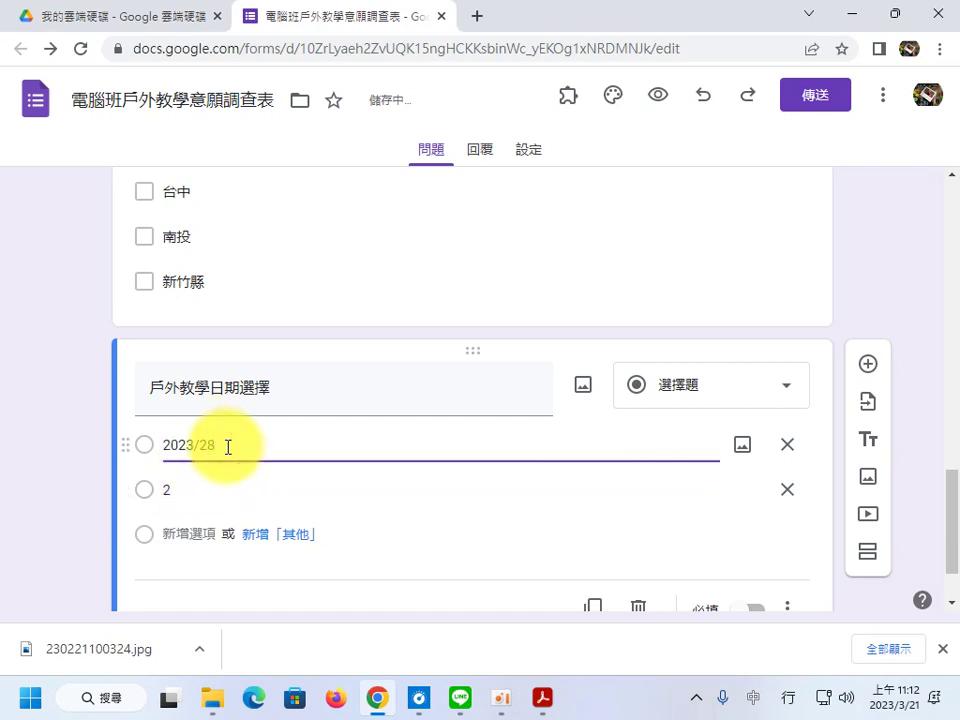
key(BackSpace)
key(BackSpace)
text(3/28)
Set the second option of the 戶外教學日期選擇 question to 2023/4/2.
click(186, 492)
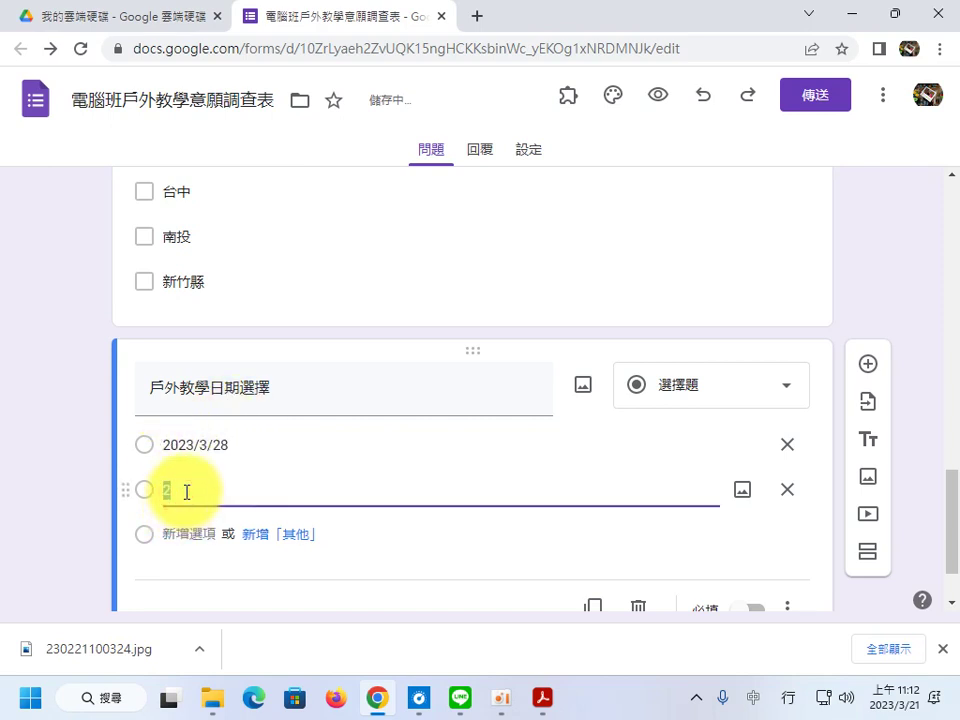
text(2023/3)
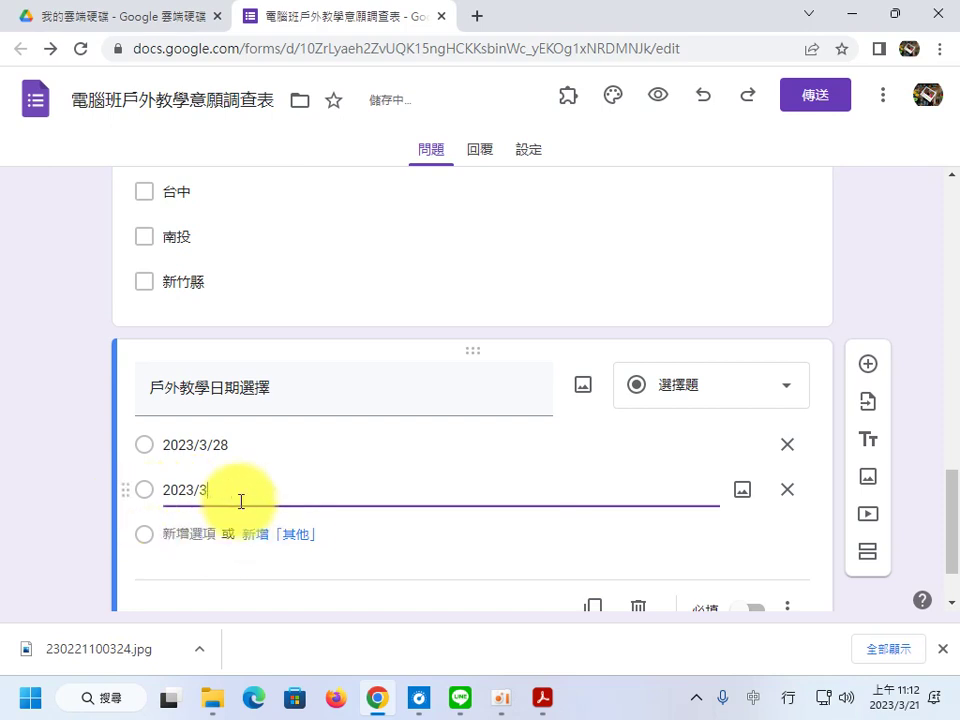
key(BackSpace)
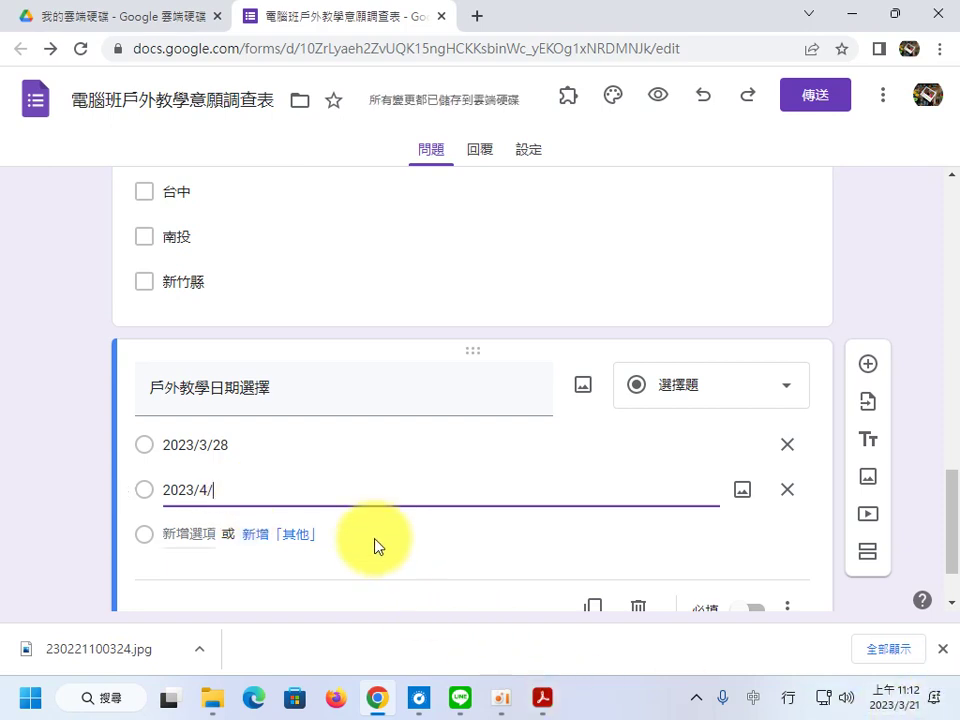
text(2)
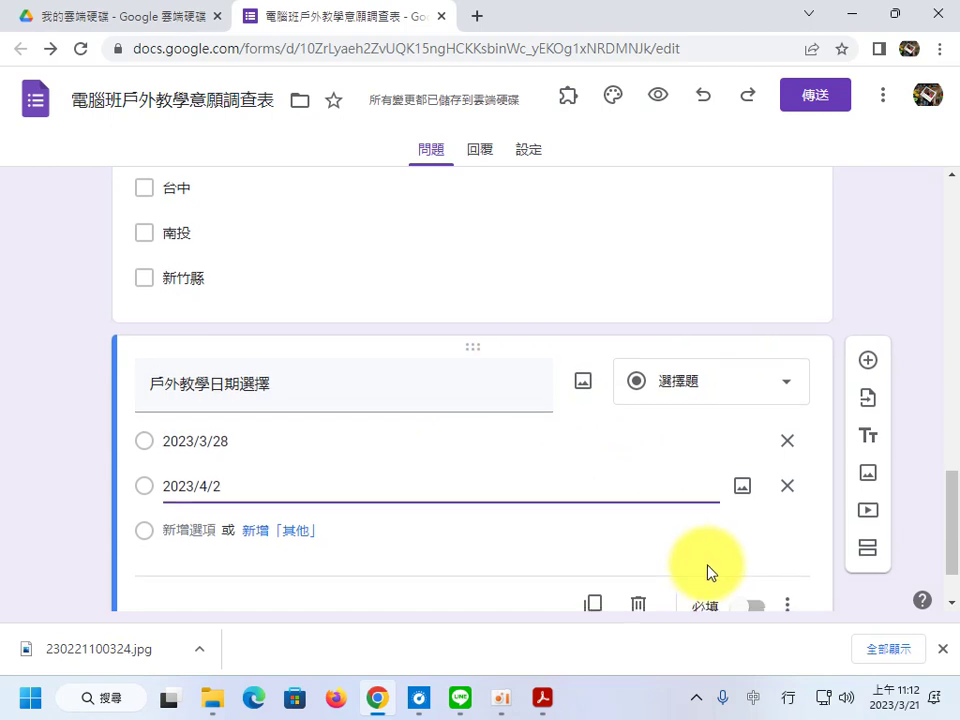
Make both the 戶外教學日期選擇 question and the 戶外教學地點選擇（可複選） question required.
scroll(740, 550, down, 2)
click(755, 520)
scroll(500, 430, up, 3)
click(368, 378)
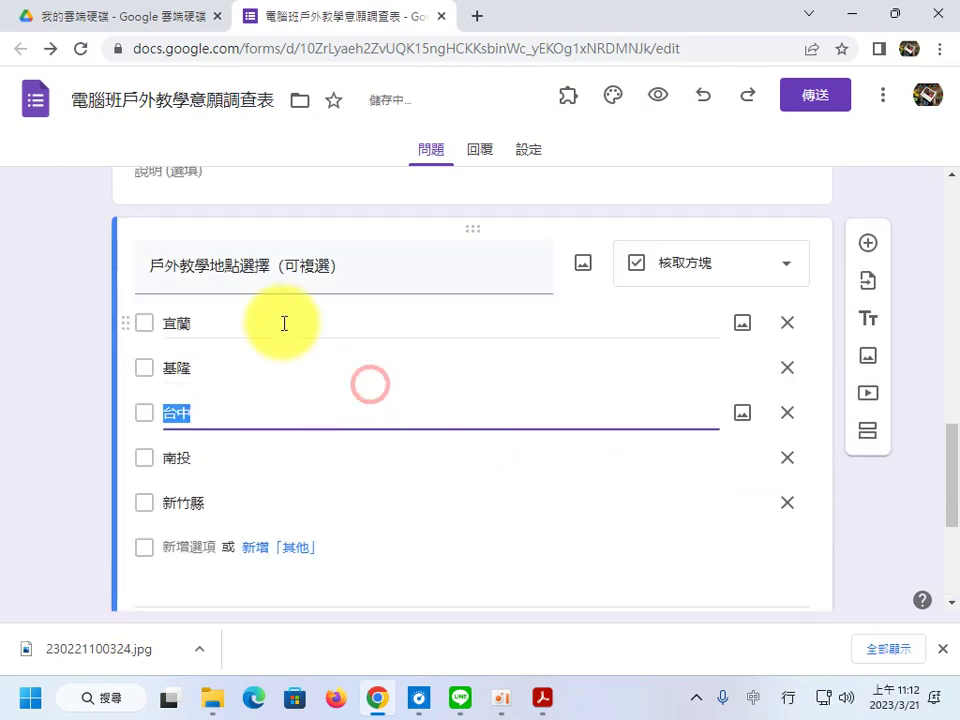
scroll(700, 590, down, 2)
click(752, 545)
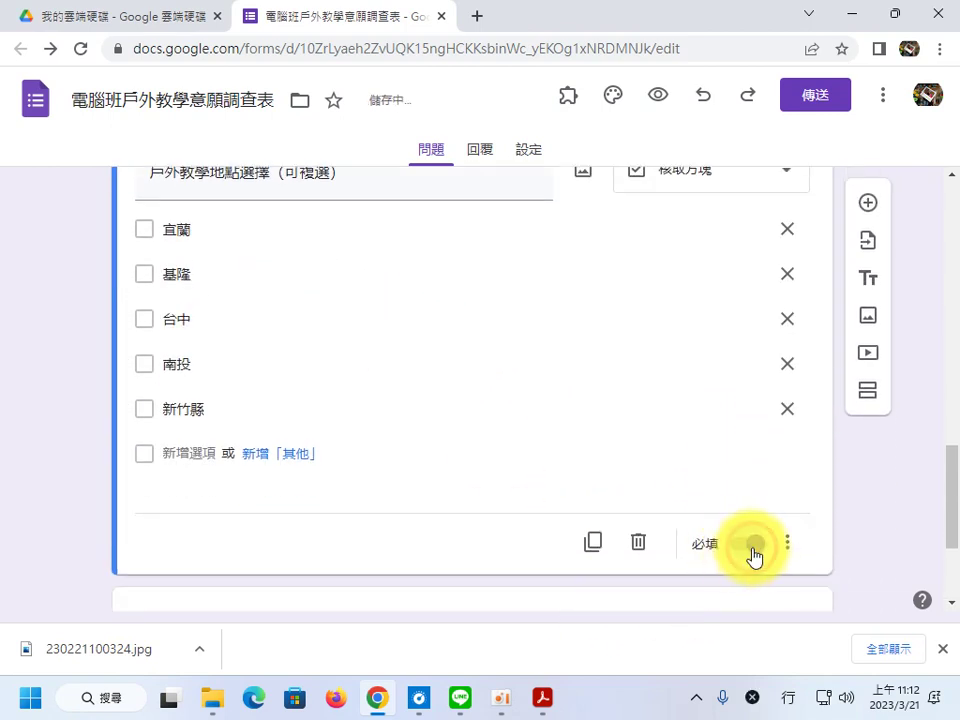
Review the form from the phone number and participation questions through the second section's location and date questions.
scroll(750, 557, up, 5)
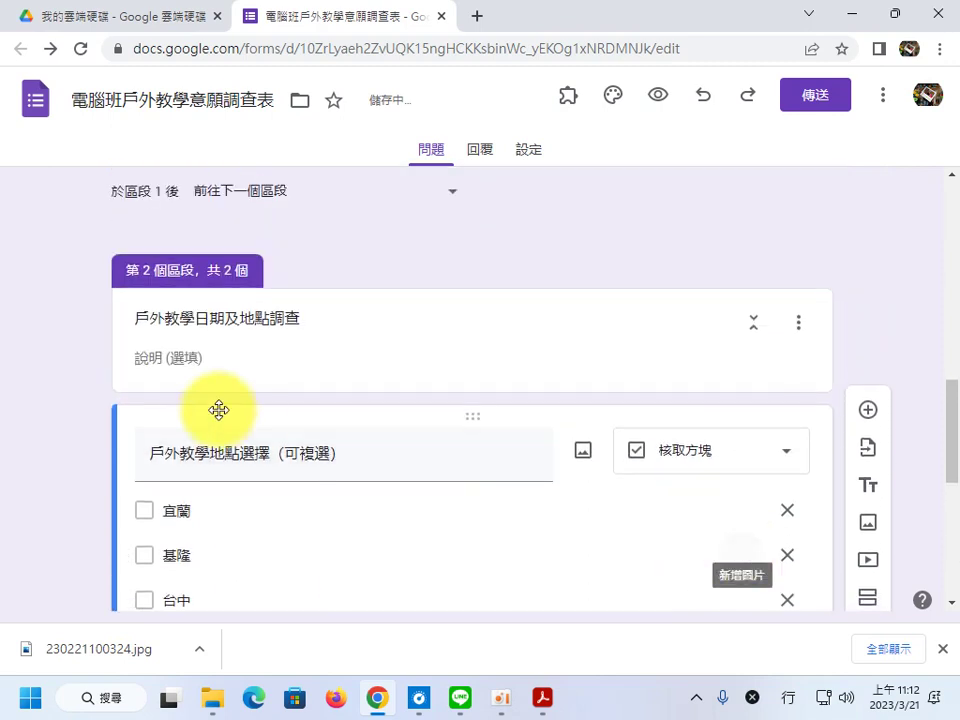
scroll(230, 338, up, 5)
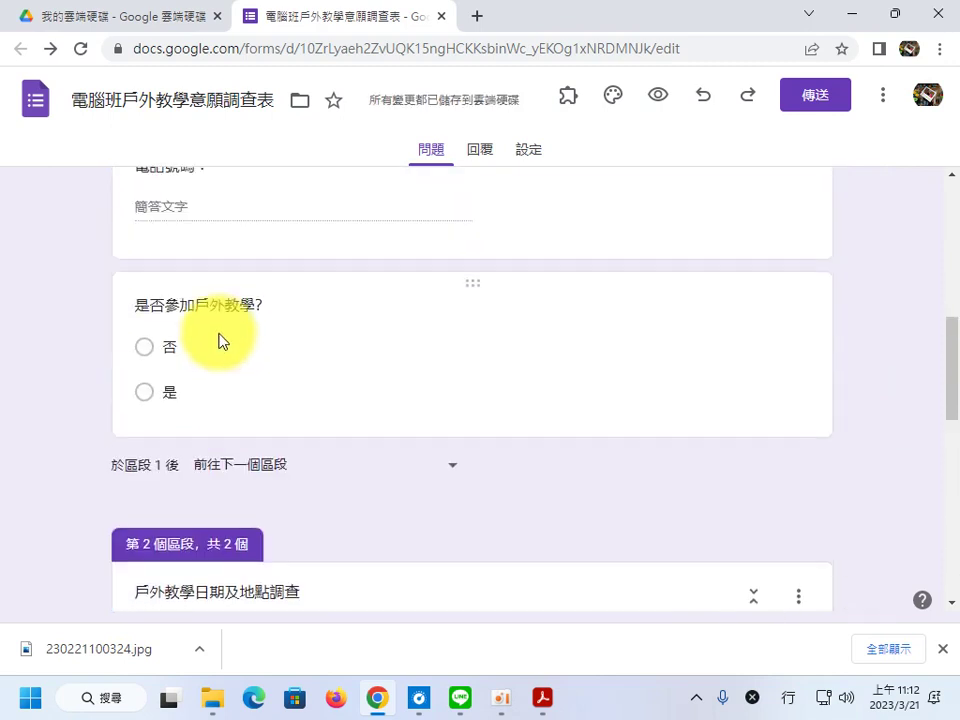
scroll(265, 362, up, 3)
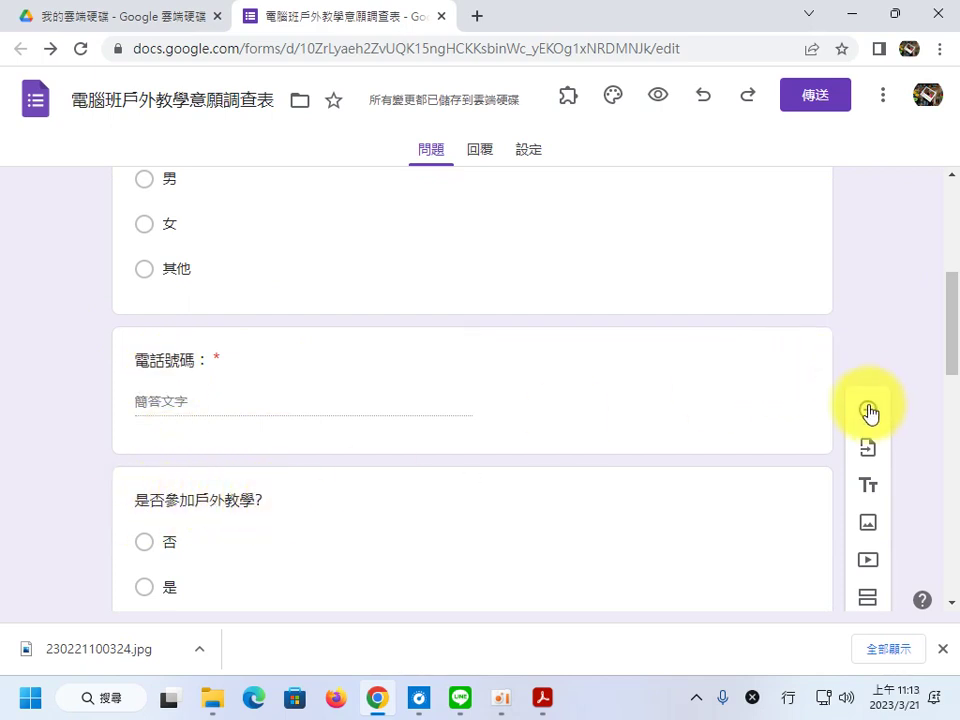
scroll(783, 497, down, 6)
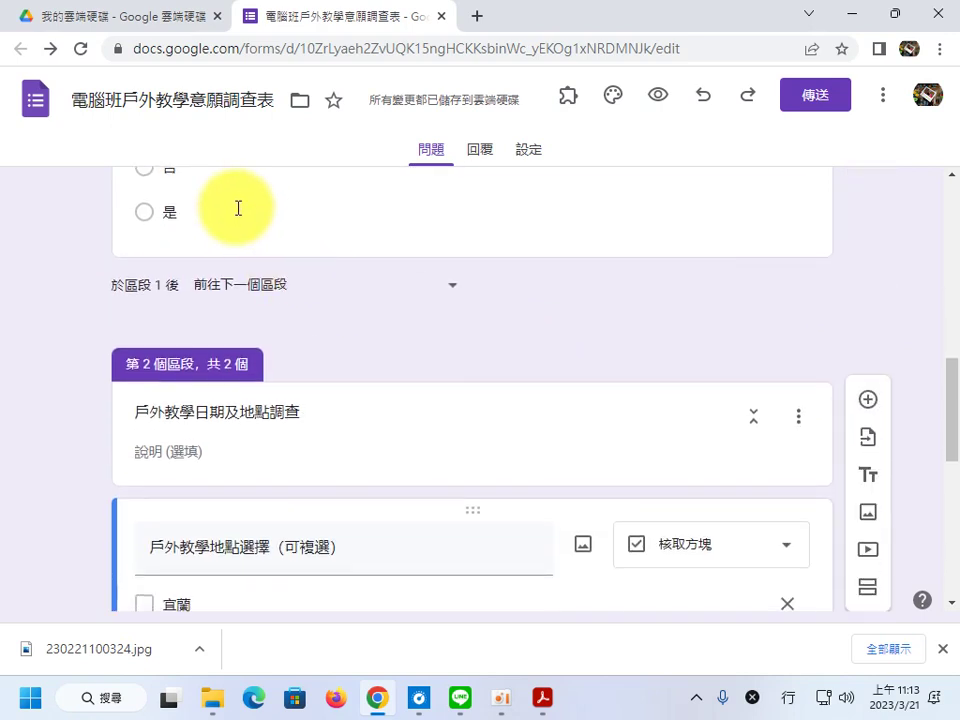
scroll(237, 280, up, 3)
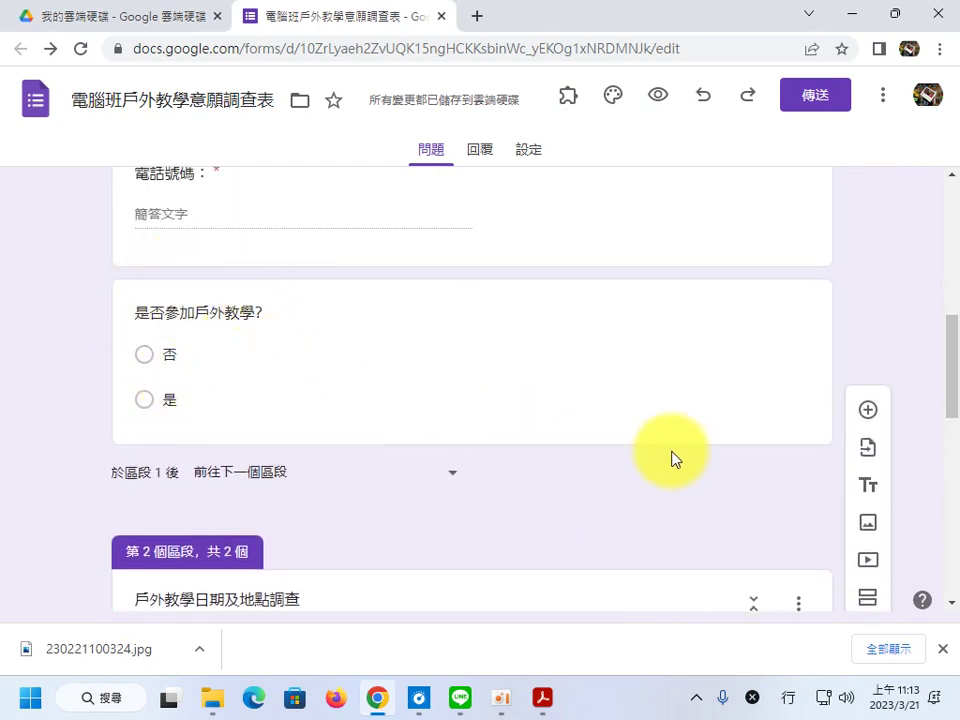
scroll(814, 536, down, 1)
scroll(508, 519, down, 2)
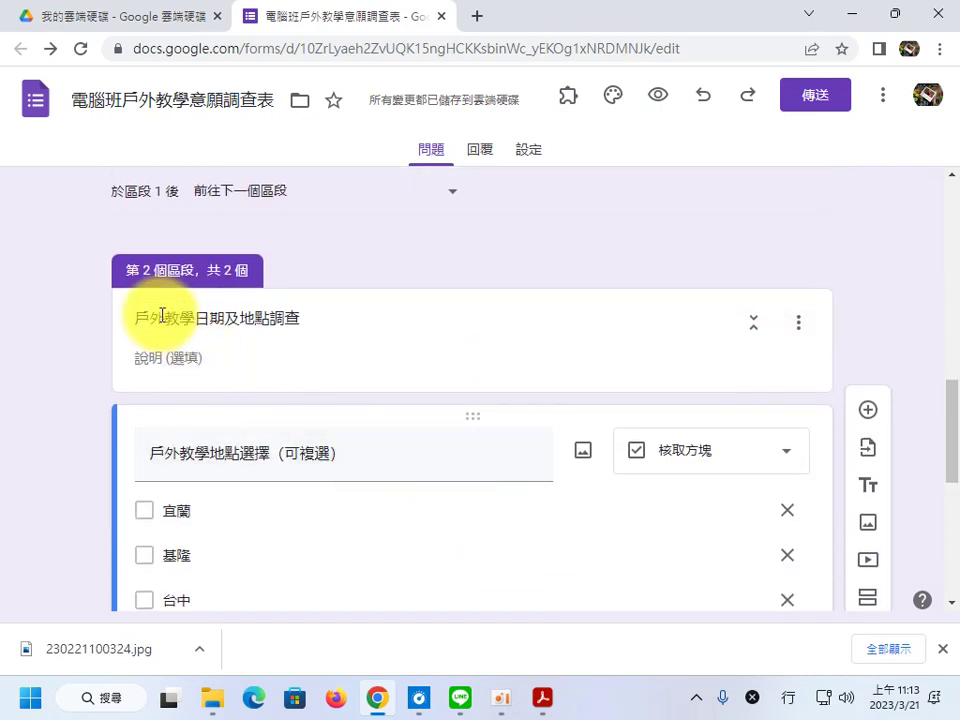
scroll(193, 340, down, 1)
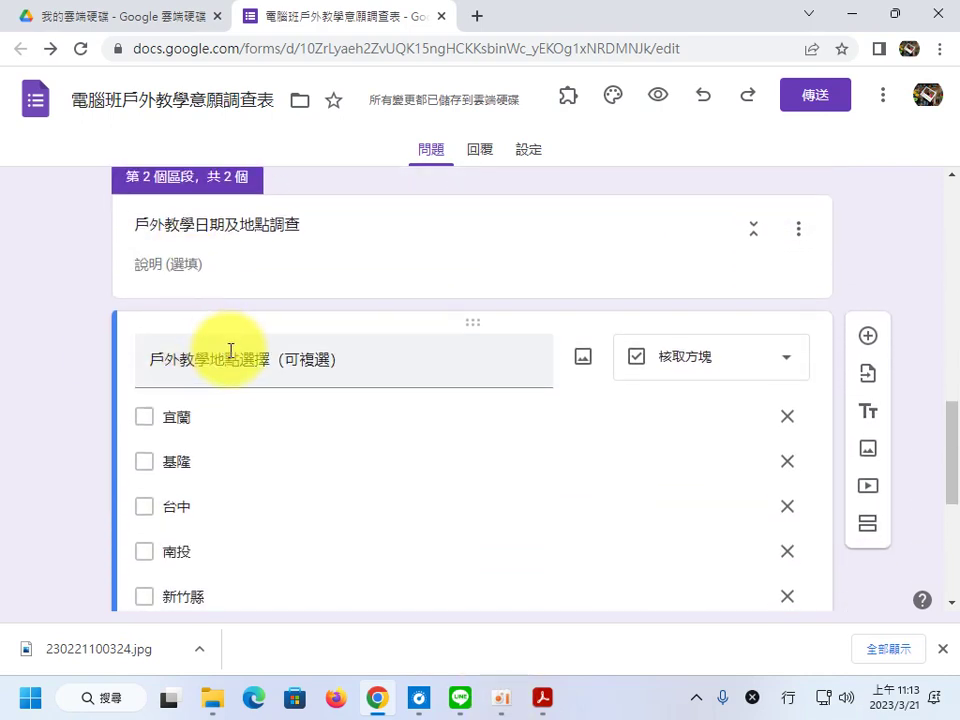
scroll(305, 370, down, 4)
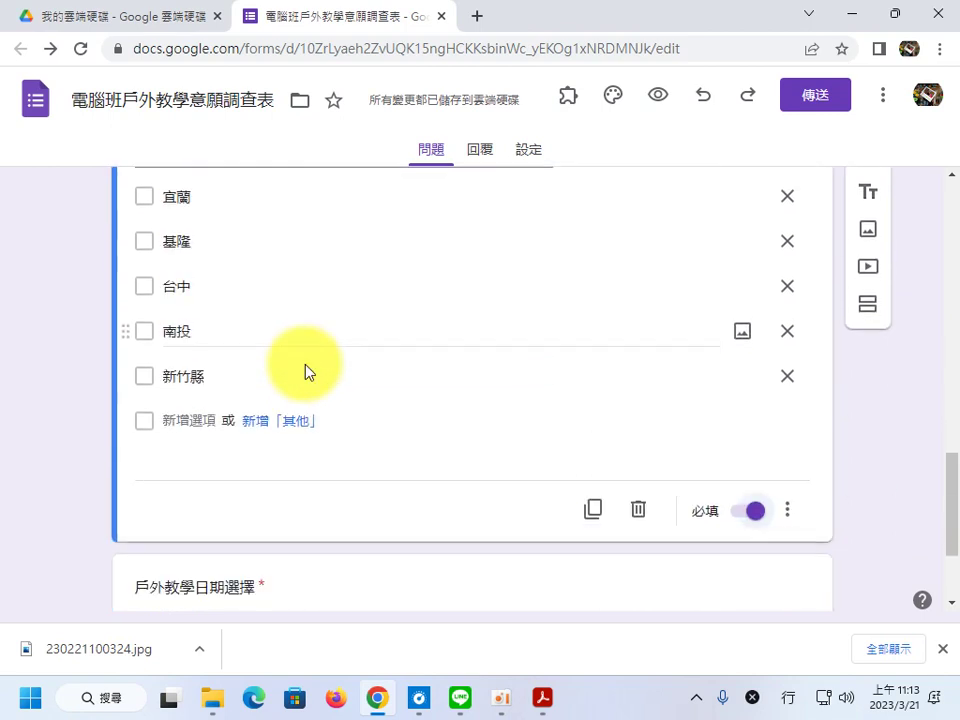
scroll(298, 470, up, 2)
scroll(298, 470, up, 1)
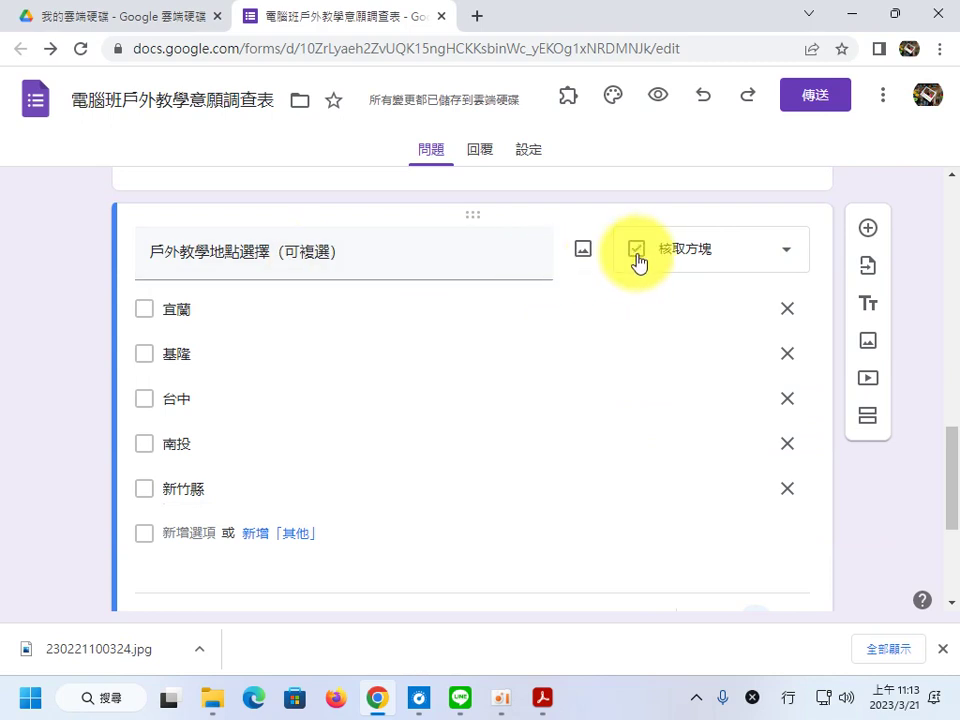
scroll(246, 461, down, 3)
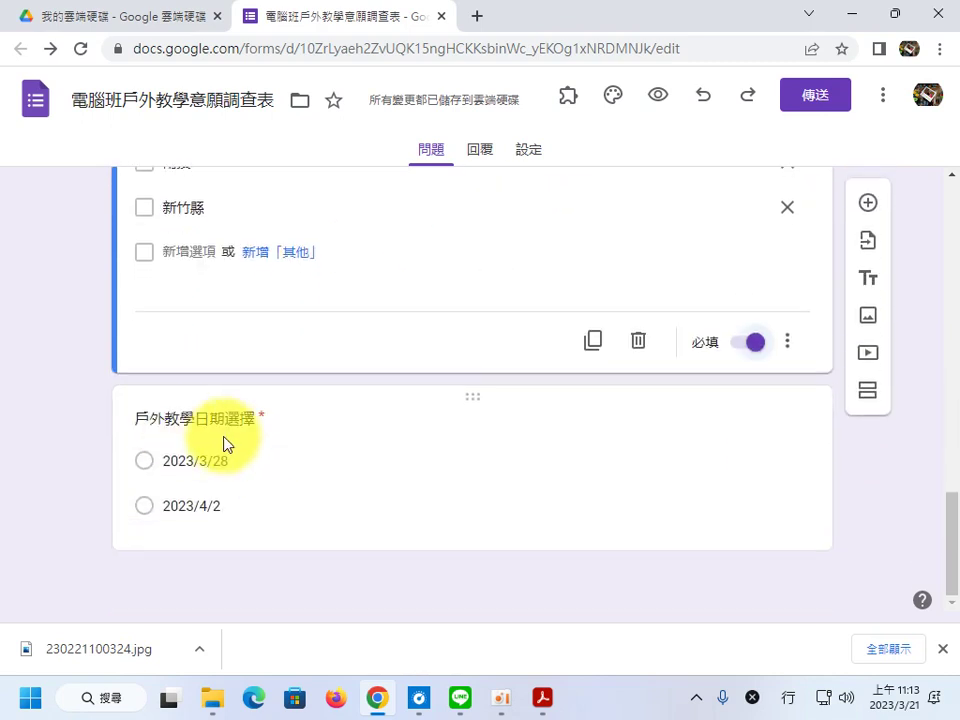